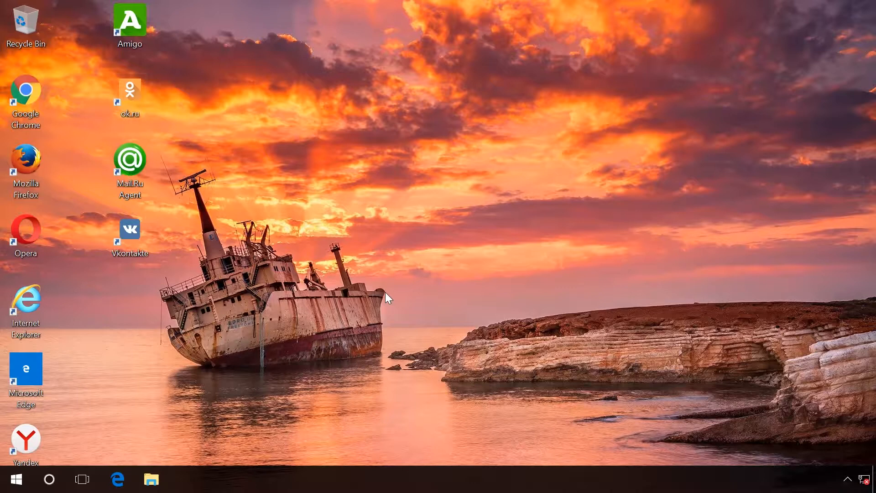
# Step: Open Task Scheduler from Administrative Tools in Control Panel
pyautogui.rightClick(16, 479)
pyautogui.click(69, 350)
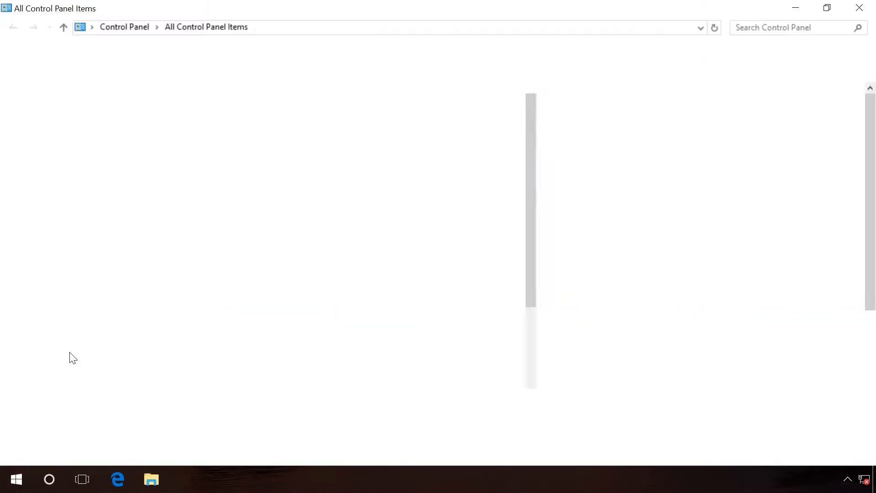
pyautogui.click(108, 120)
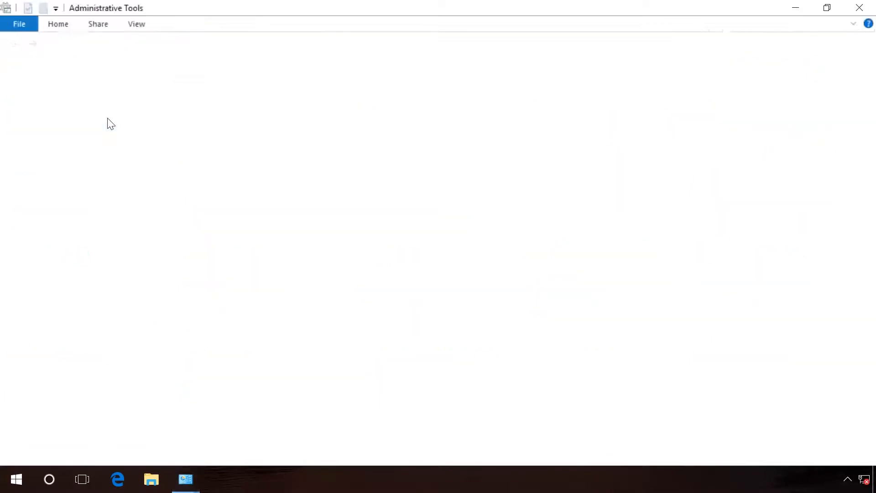
pyautogui.doubleClick(154, 300)
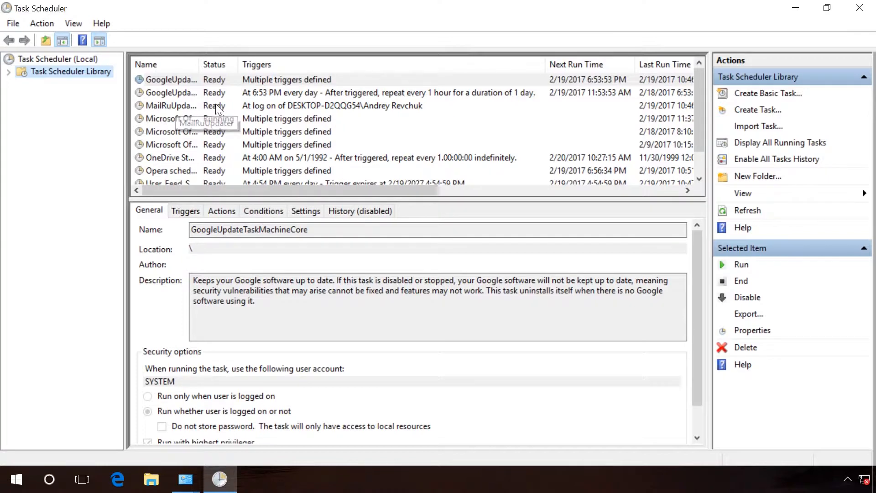
# Step: Delete the MailRuUpdater task from the Task Scheduler Library, confirming the deletion
pyautogui.rightClick(176, 104)
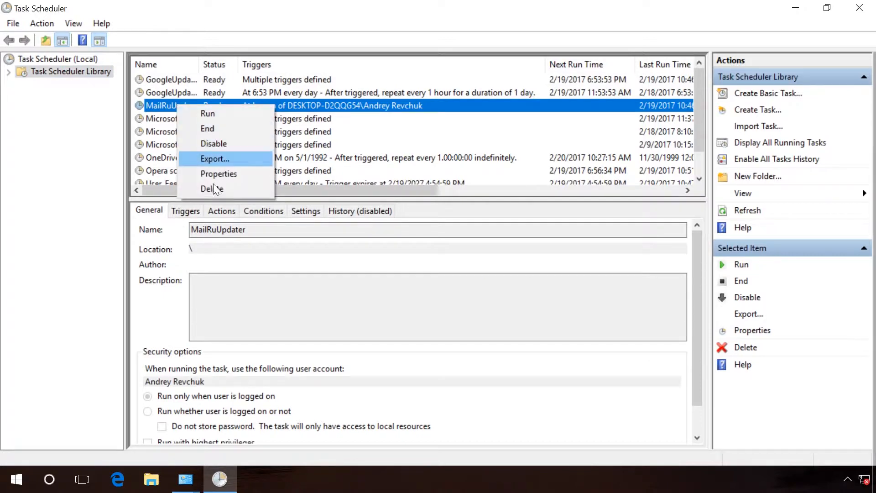
pyautogui.click(212, 188)
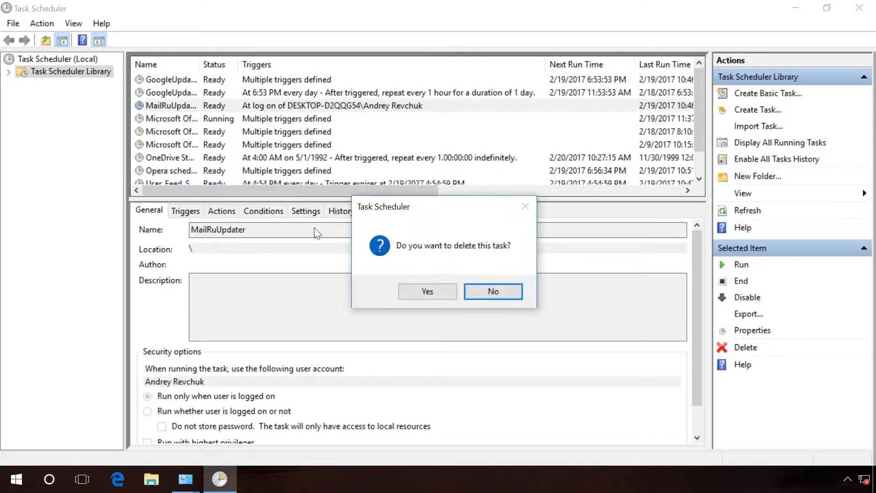
pyautogui.click(428, 290)
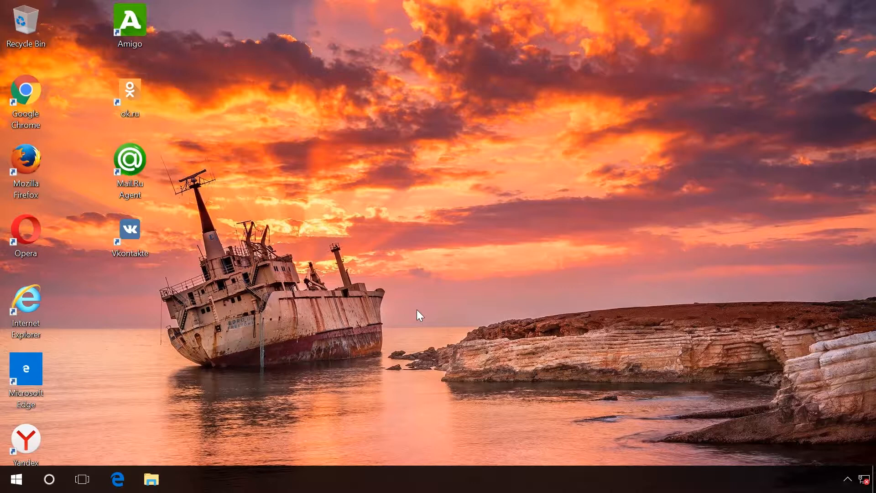
# Step: Open Programs and Features in a maximized Control Panel and sort installed programs by installation date, newest first
pyautogui.rightClick(17, 479)
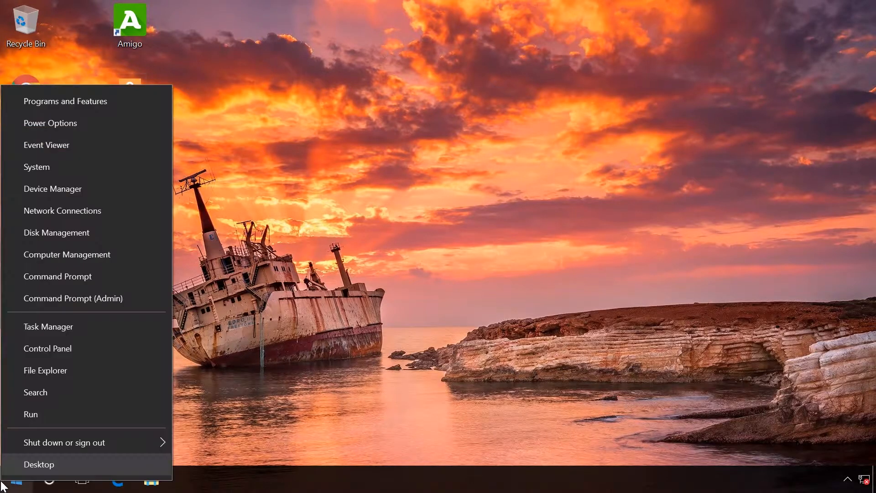
pyautogui.click(76, 349)
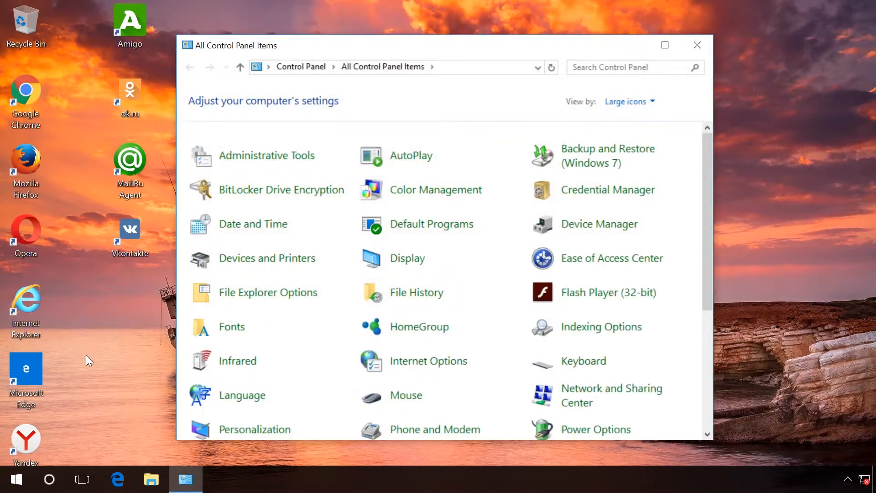
pyautogui.click(668, 50)
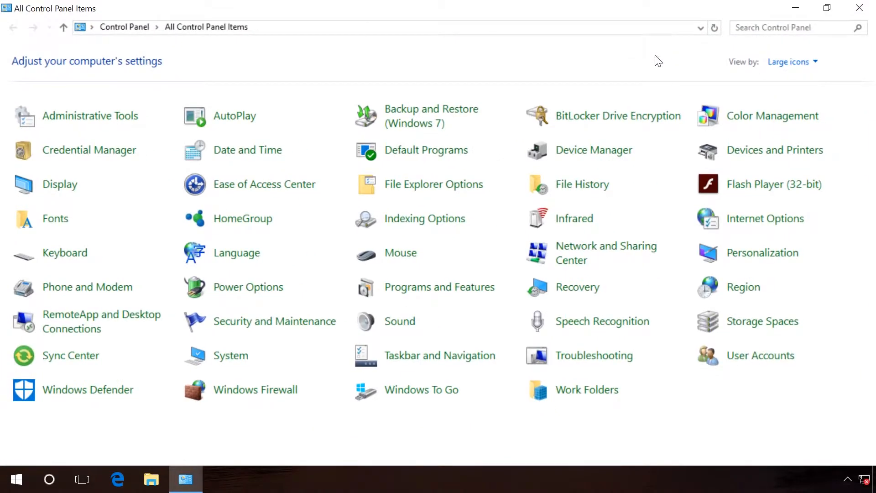
pyautogui.click(439, 289)
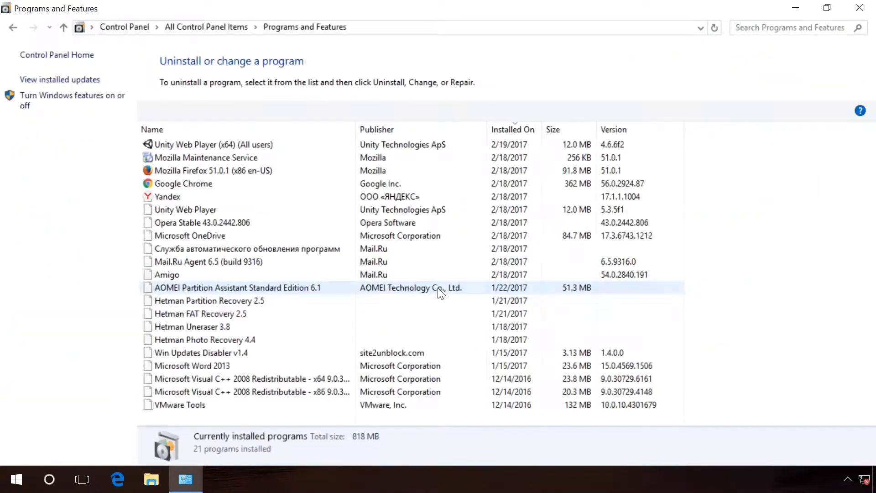
pyautogui.click(524, 129)
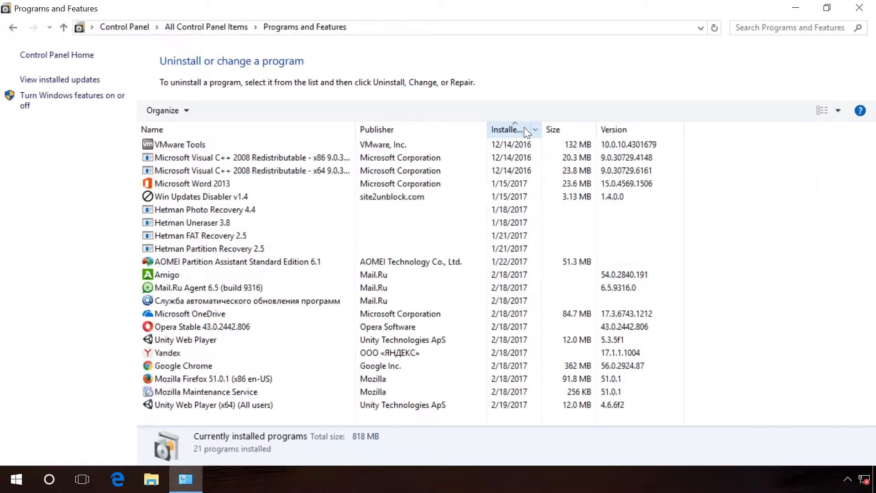
pyautogui.click(524, 129)
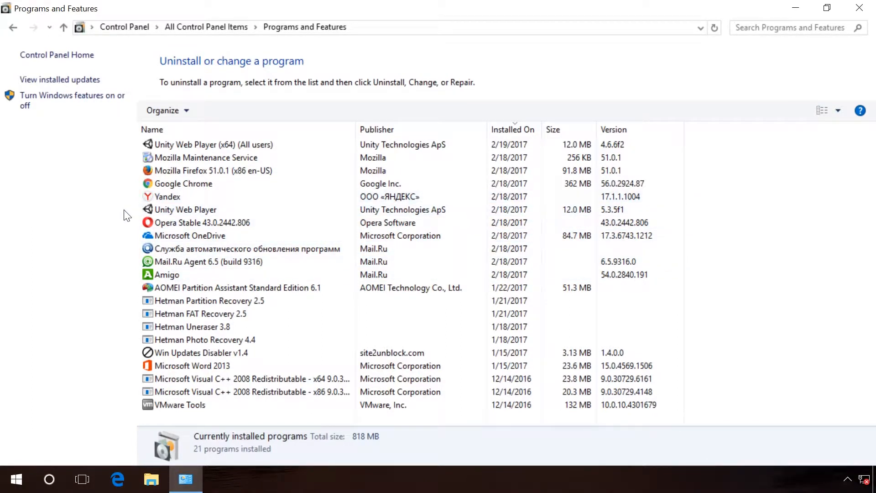
# Step: Uninstall Unity Web Player
pyautogui.click(168, 210)
pyautogui.rightClick(190, 218)
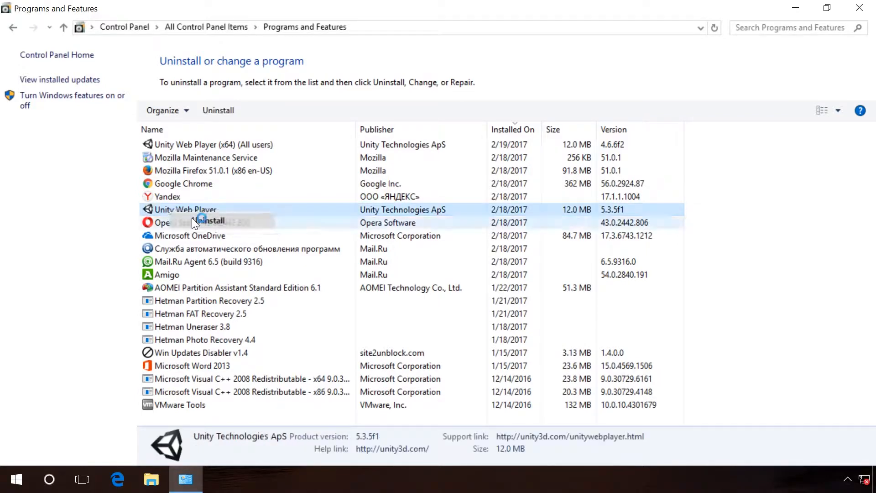
pyautogui.click(192, 217)
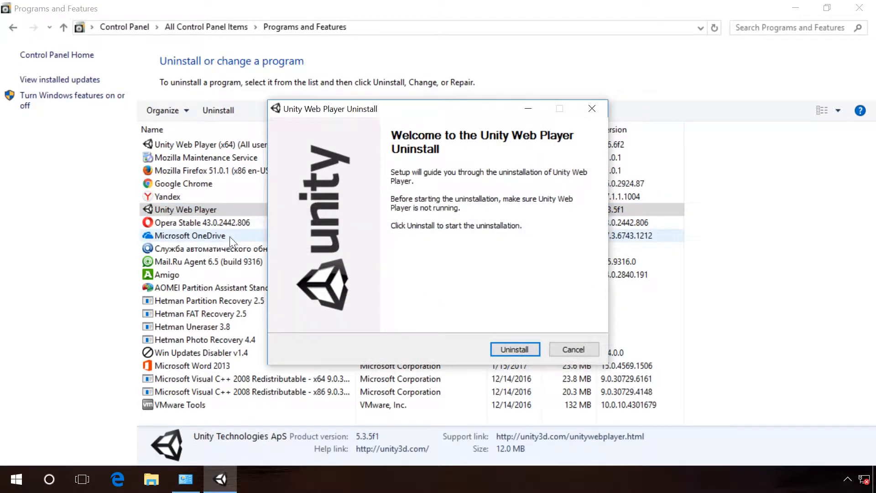
pyautogui.click(502, 349)
pyautogui.click(500, 348)
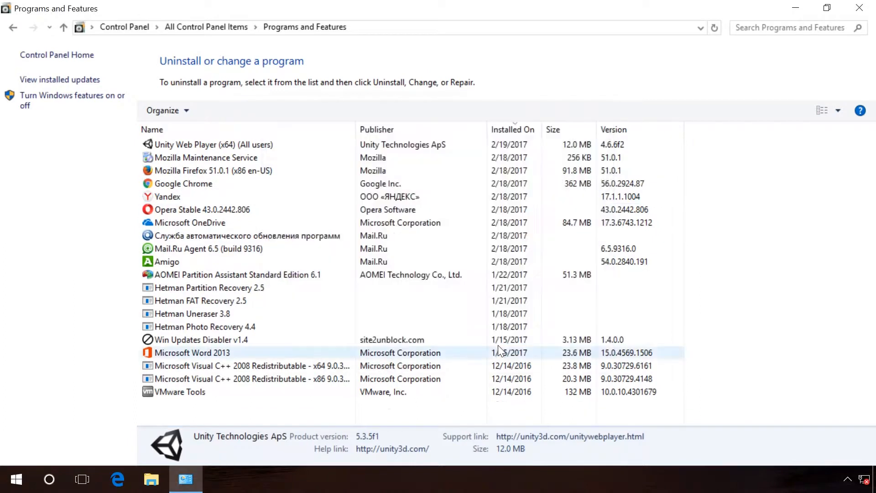
# Step: Uninstall the Mail.Ru program "Служба автоматического обновления программ", confirming the removal
pyautogui.rightClick(192, 234)
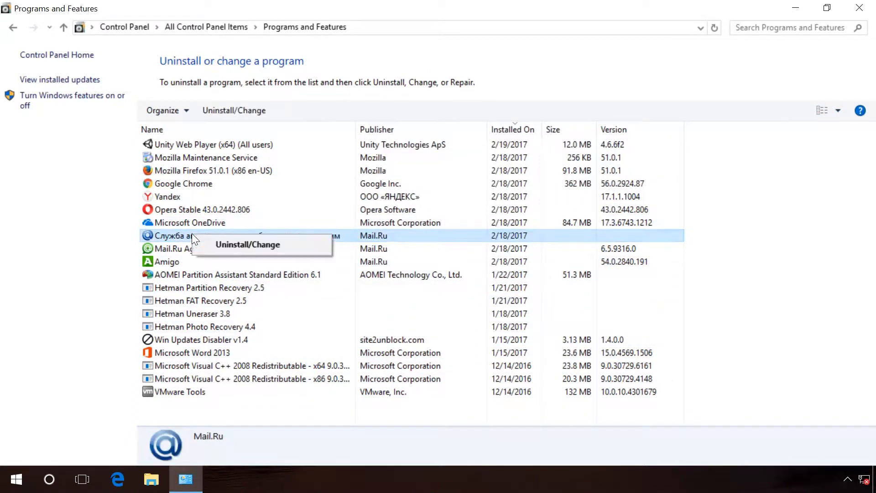
pyautogui.click(213, 243)
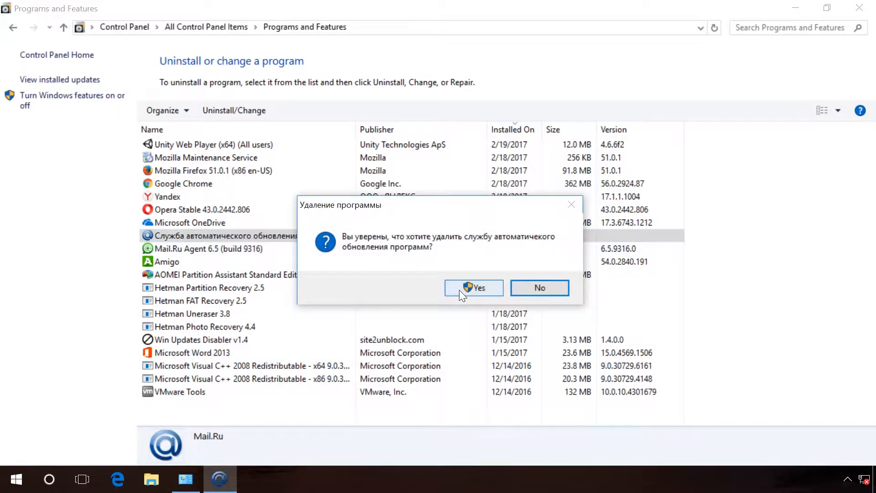
pyautogui.click(460, 292)
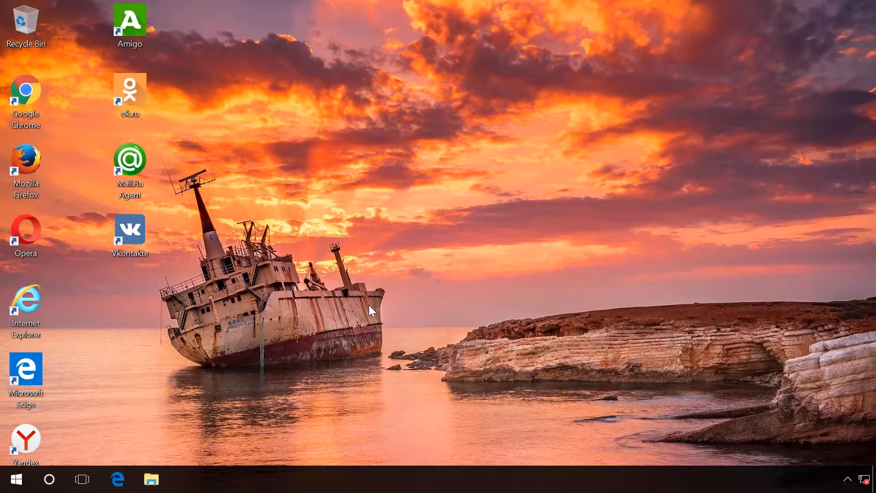
# Step: In Task Manager's Details view, open the file location of the MailRuUpdater.exe process
pyautogui.hotkey('ctrl', 'shift', 'Escape')
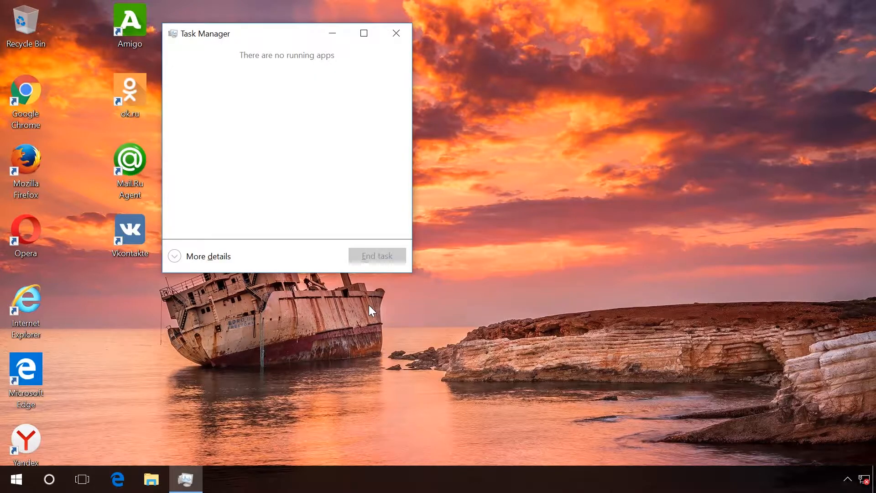
pyautogui.click(214, 257)
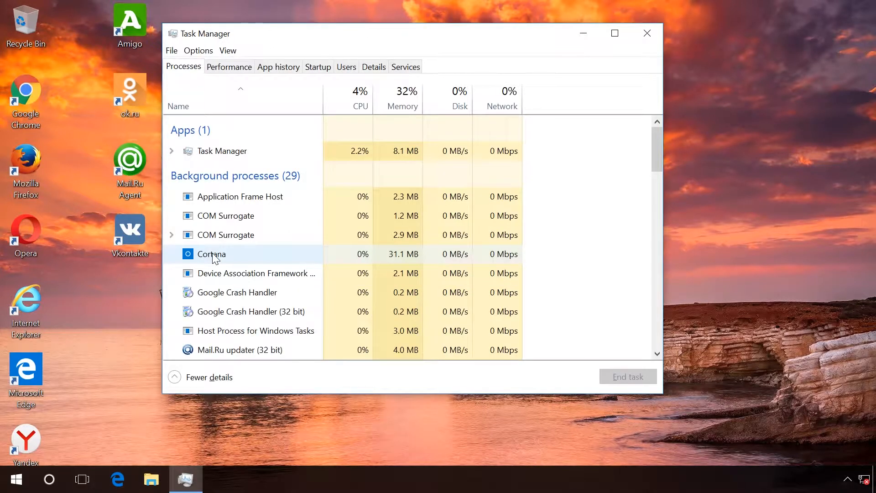
pyautogui.click(371, 69)
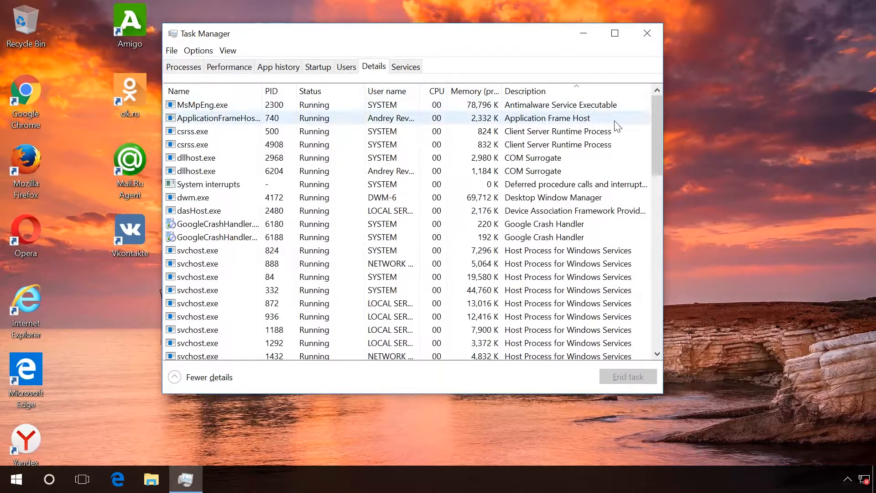
pyautogui.moveTo(656, 114); pyautogui.dragTo(654, 194)
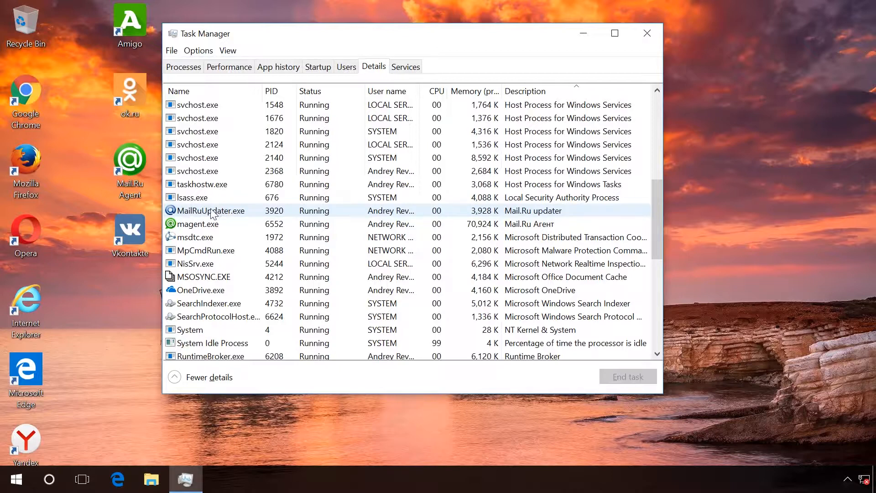
pyautogui.rightClick(204, 213)
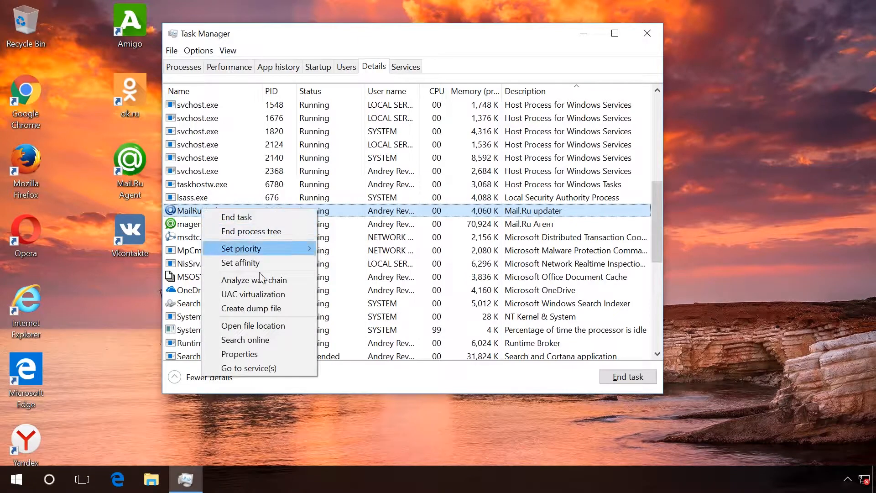
pyautogui.click(257, 325)
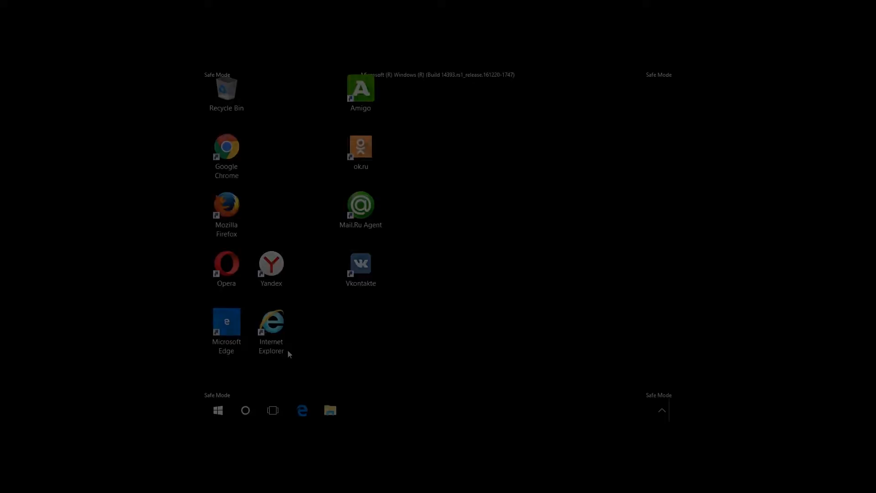
# Step: Open File Explorer Options from Control Panel and set it to show hidden files, folders, and drives
pyautogui.rightClick(218, 410)
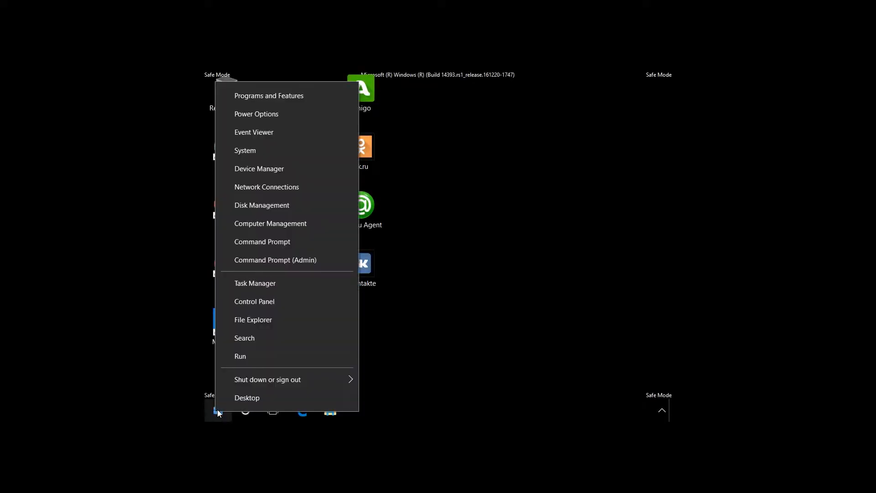
pyautogui.click(259, 305)
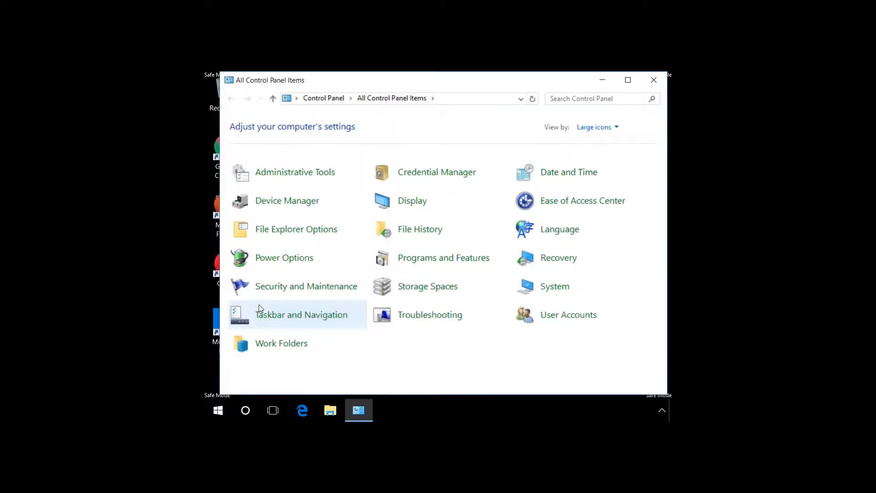
pyautogui.click(301, 230)
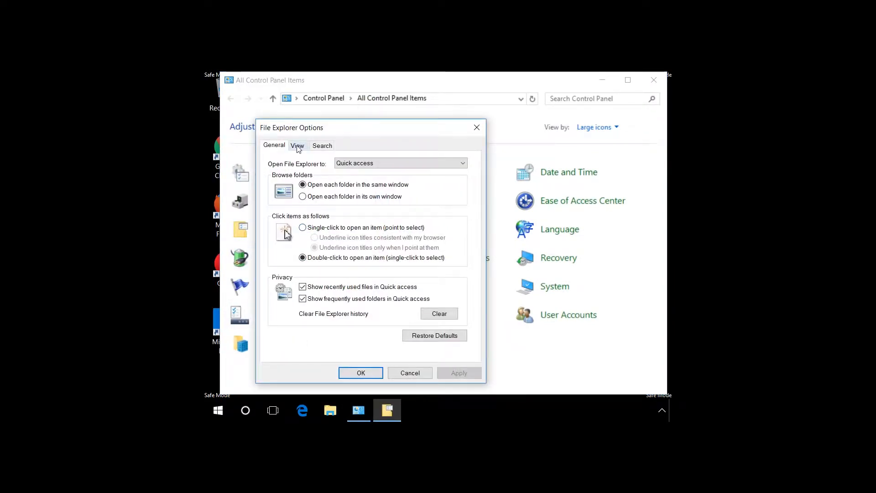
pyautogui.click(297, 146)
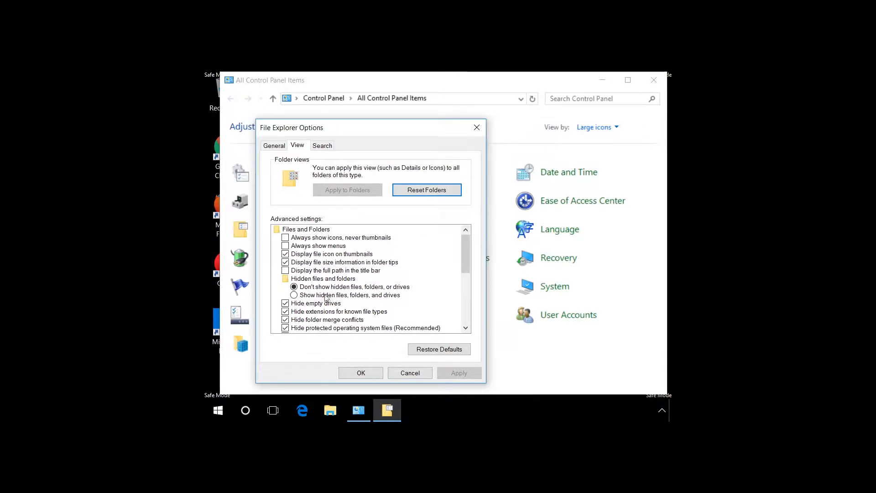
pyautogui.click(309, 296)
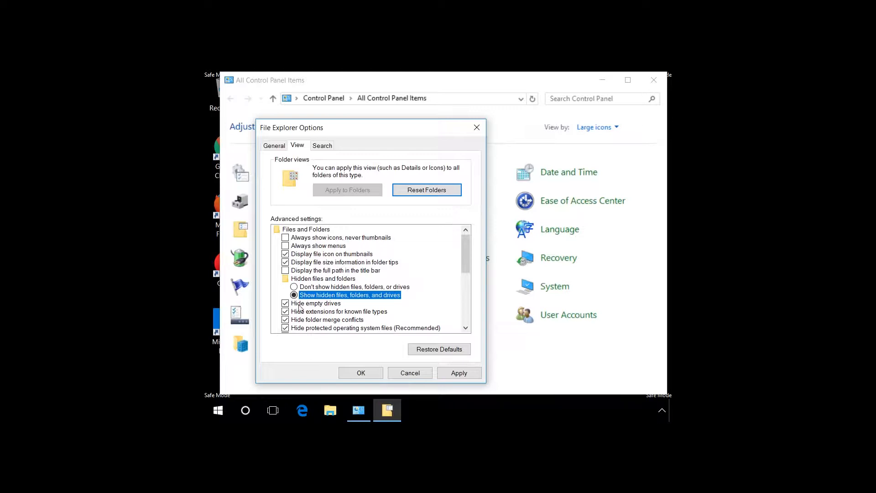
# Step: Stop hiding protected operating system files, accept the warning, and apply and save the options
pyautogui.click(285, 328)
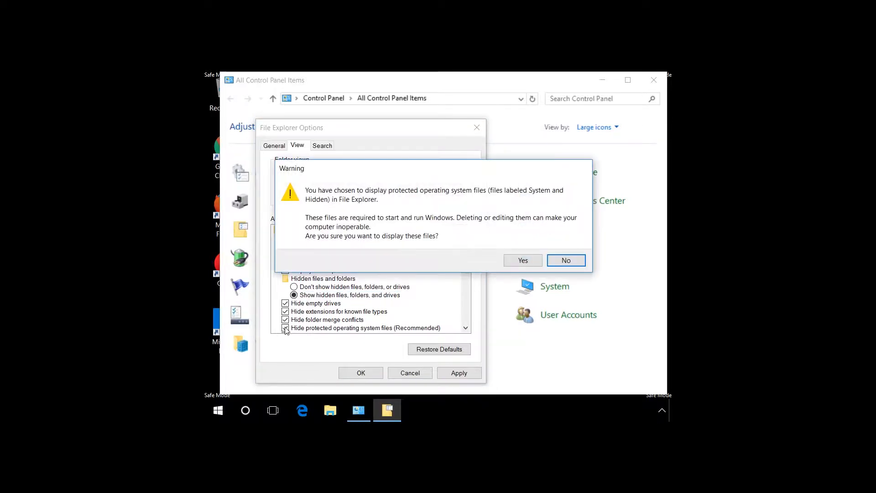
pyautogui.click(523, 261)
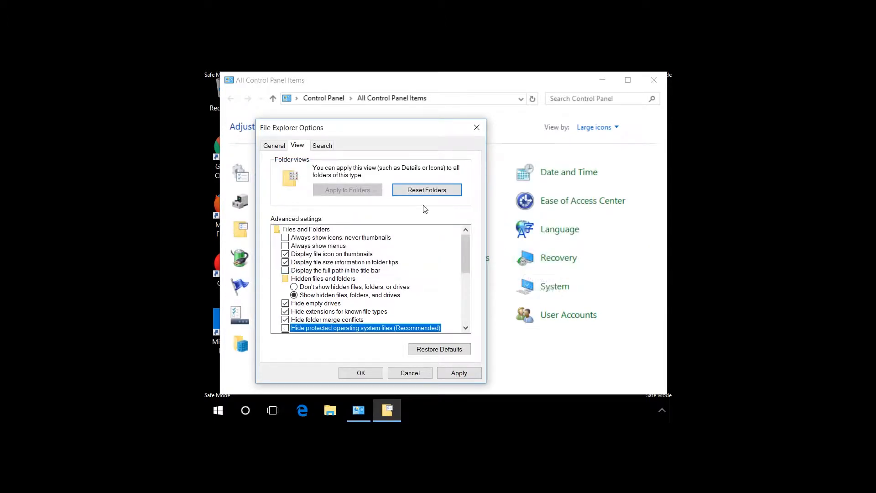
pyautogui.click(445, 373)
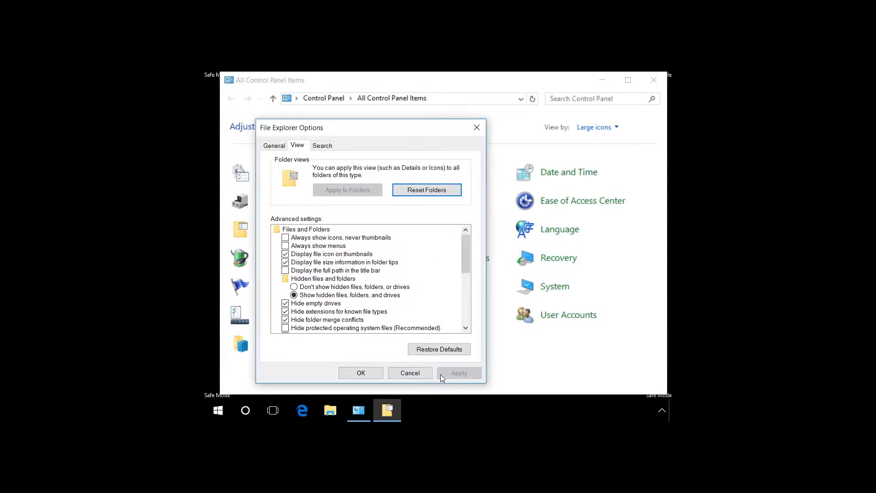
pyautogui.click(367, 373)
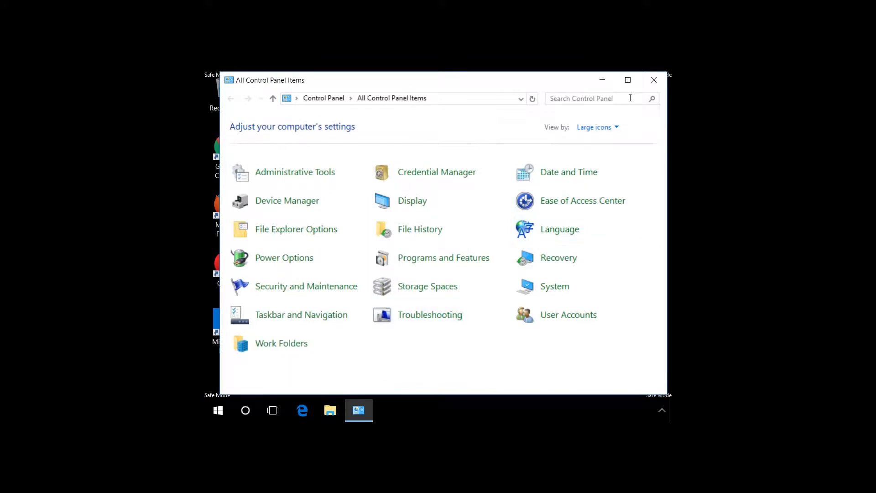
# Step: Close Control Panel and open File Explorer at This PC
pyautogui.click(655, 80)
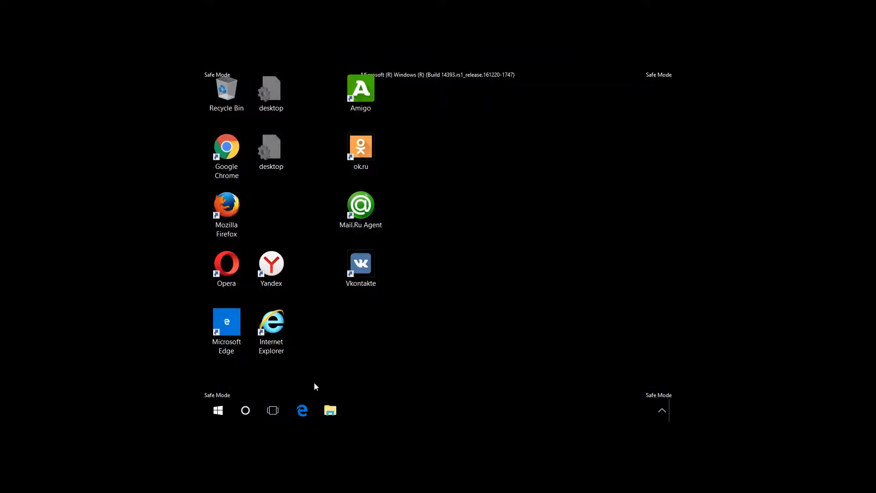
pyautogui.click(330, 411)
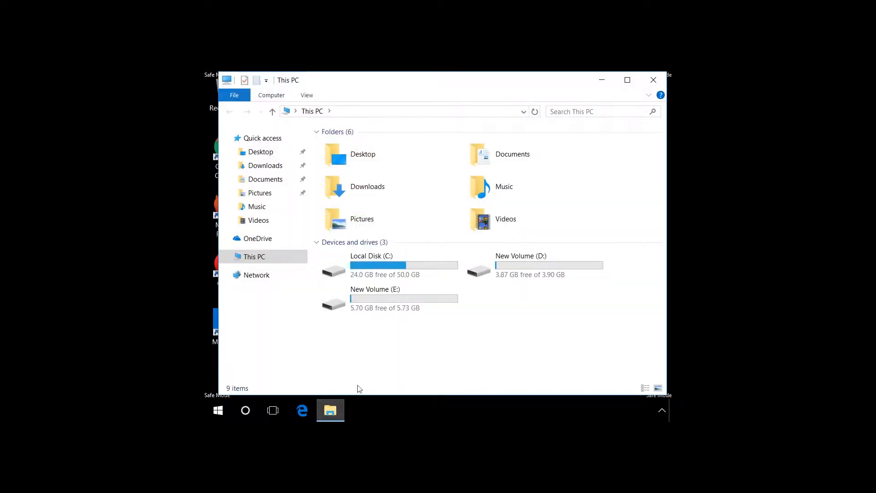
# Step: Browse to the user's AppData\Local folder on drive C, permanently delete the Mail.Ru folder, and close File Explorer
pyautogui.doubleClick(374, 268)
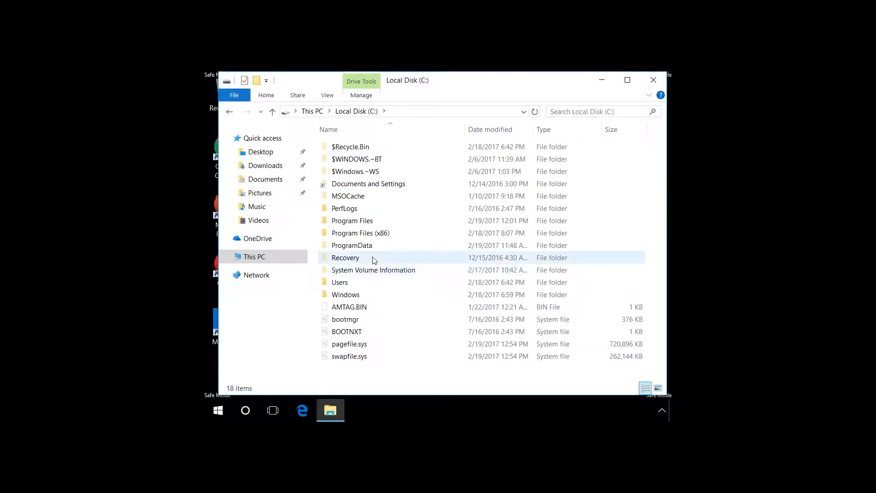
pyautogui.doubleClick(357, 281)
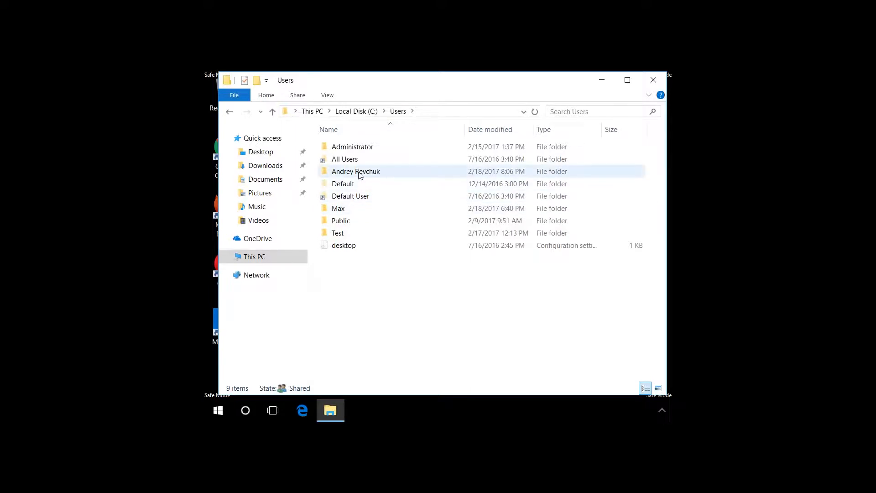
pyautogui.doubleClick(359, 173)
pyautogui.doubleClick(347, 148)
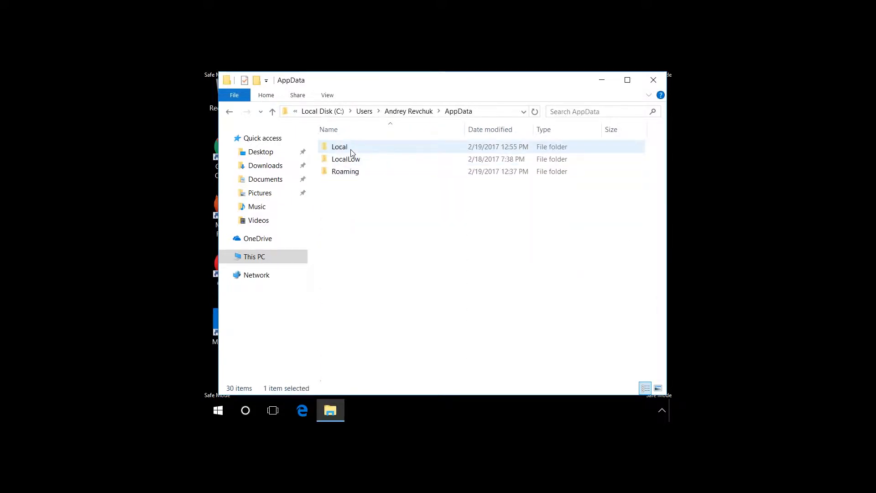
pyautogui.doubleClick(349, 149)
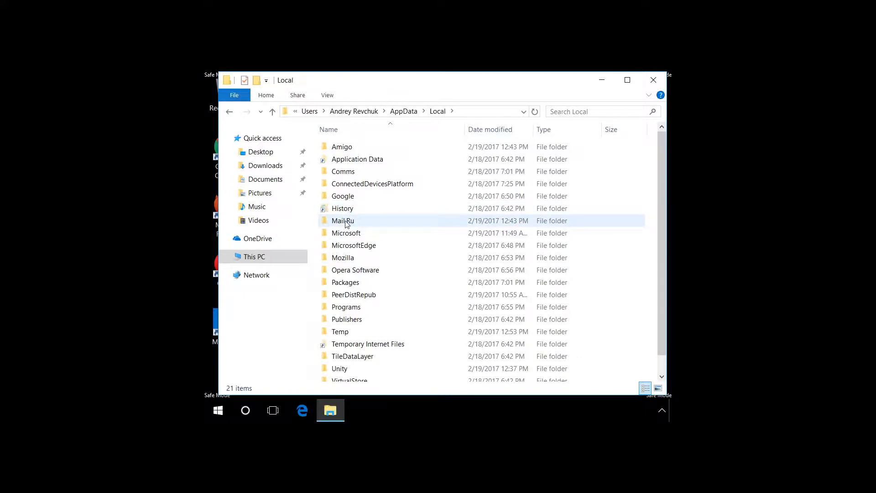
pyautogui.click(346, 221)
pyautogui.hotkey('shift', 'Delete')
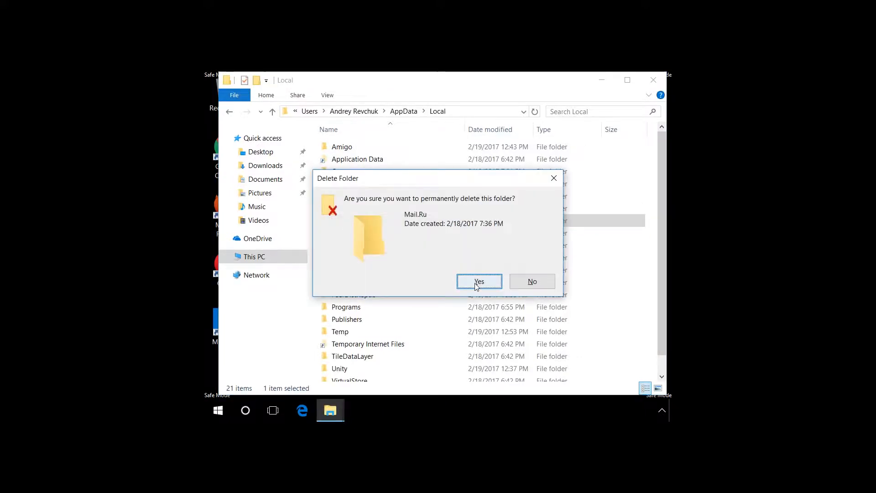
pyautogui.click(477, 282)
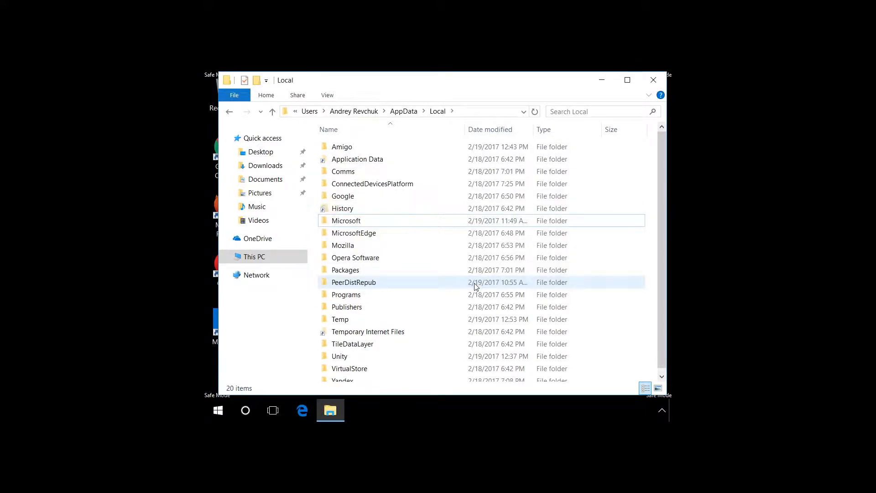
pyautogui.click(655, 80)
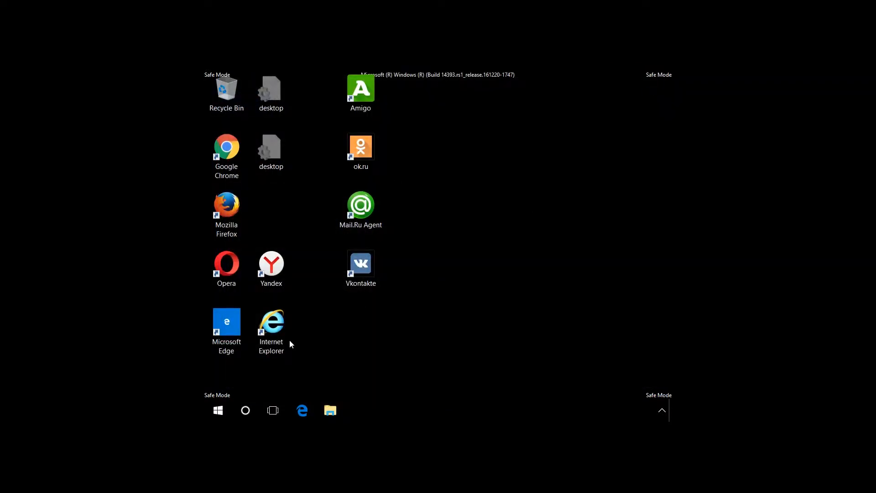
# Step: Open Task Manager and disable the Mail.Ru updater startup item
pyautogui.hotkey('ctrl', 'shift', 'Escape')
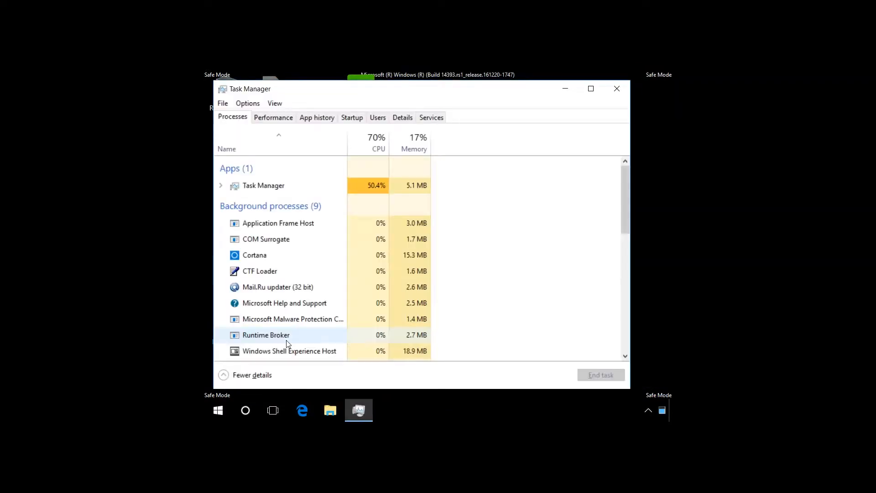
pyautogui.click(359, 118)
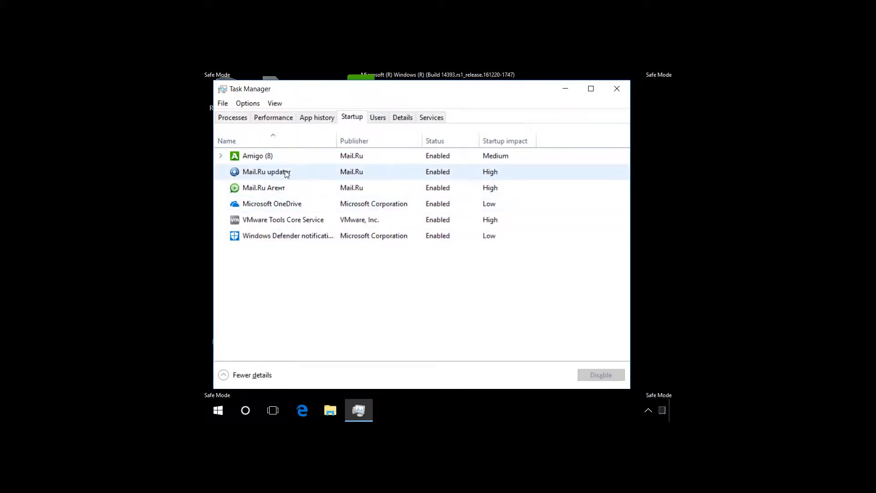
pyautogui.click(264, 173)
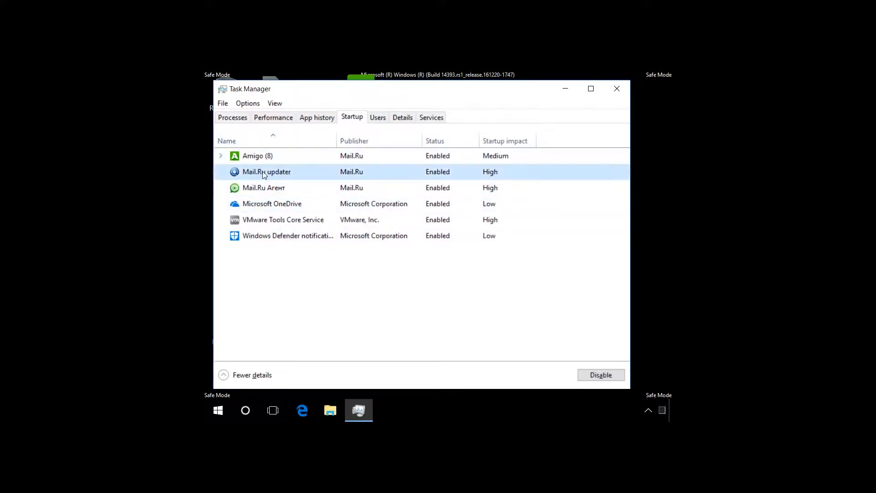
pyautogui.click(595, 373)
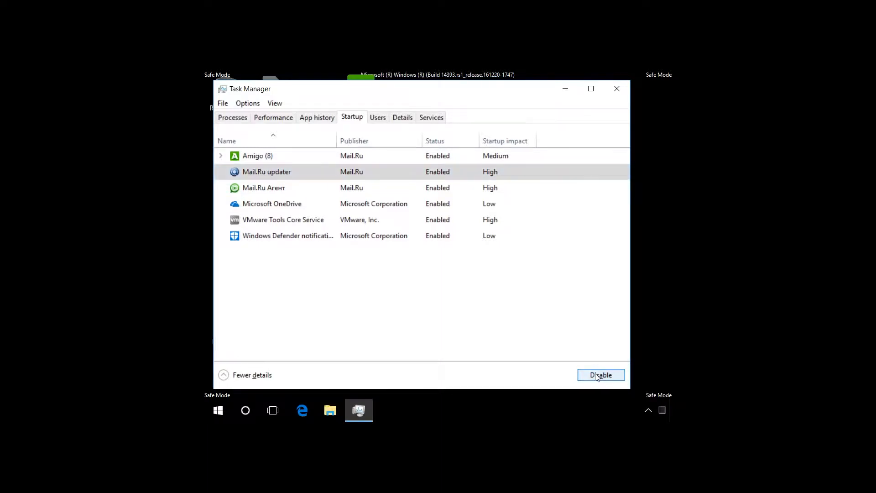
pyautogui.rightClick(276, 172)
pyautogui.click(312, 196)
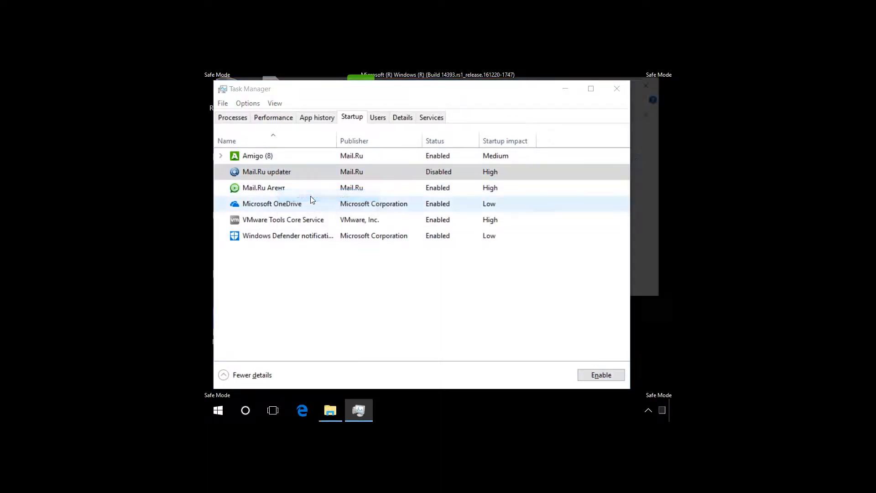
# Step: Permanently delete the MailRuUpdater application from the Mail.Ru folder and close the window
pyautogui.click(569, 90)
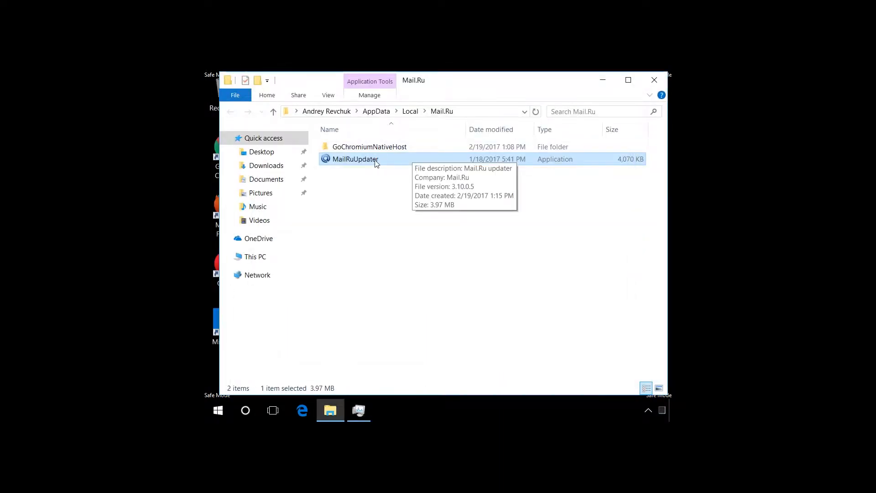
pyautogui.hotkey('shift', 'Delete')
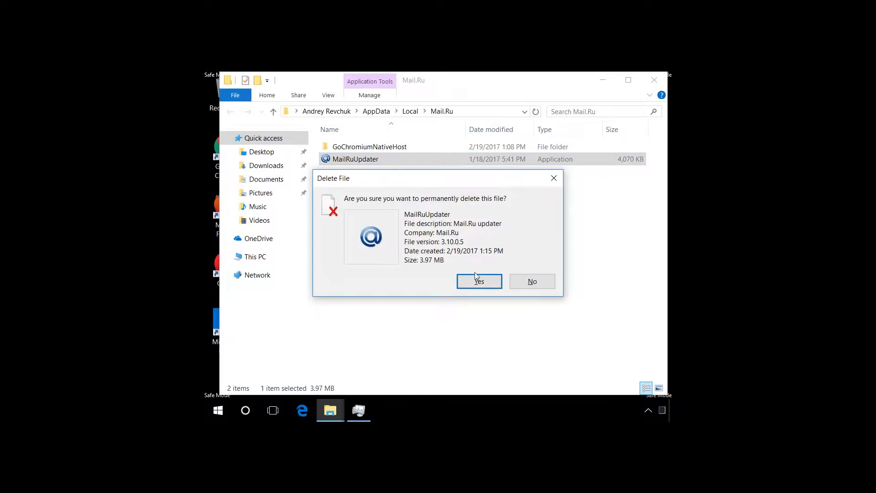
pyautogui.click(477, 279)
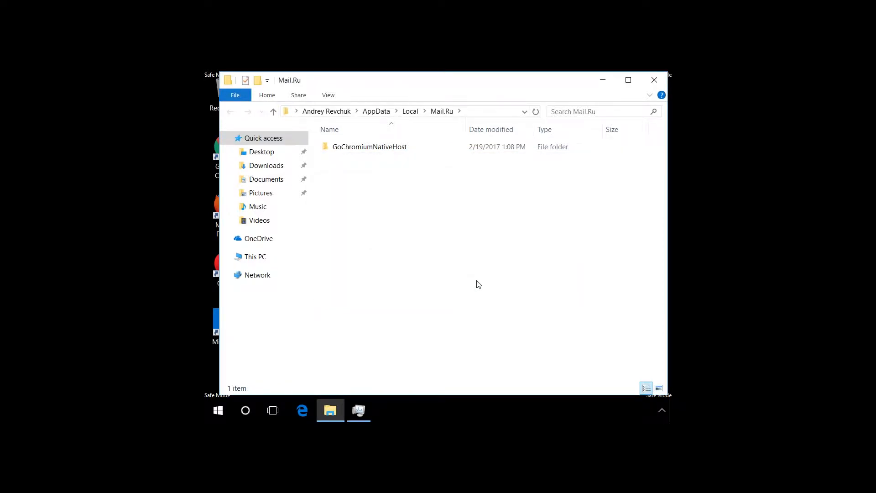
pyautogui.click(653, 81)
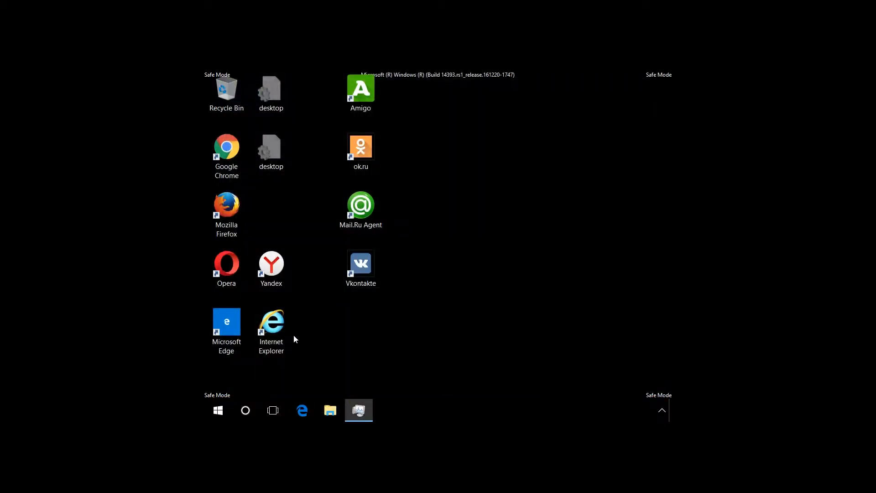
# Step: Open Registry Editor and open the HKEY_CURRENT_USER\SOFTWARE\Microsoft\Windows\CurrentVersion\Run key
pyautogui.press('super+r')
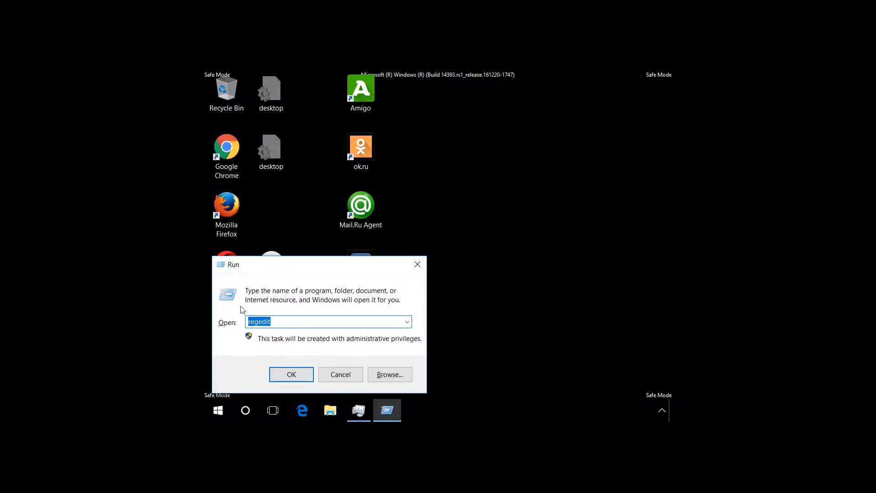
pyautogui.click(285, 374)
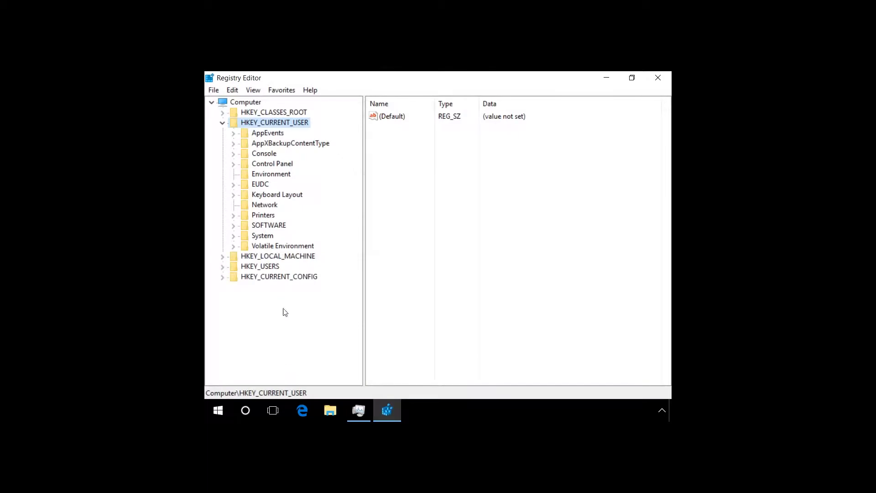
pyautogui.click(223, 122)
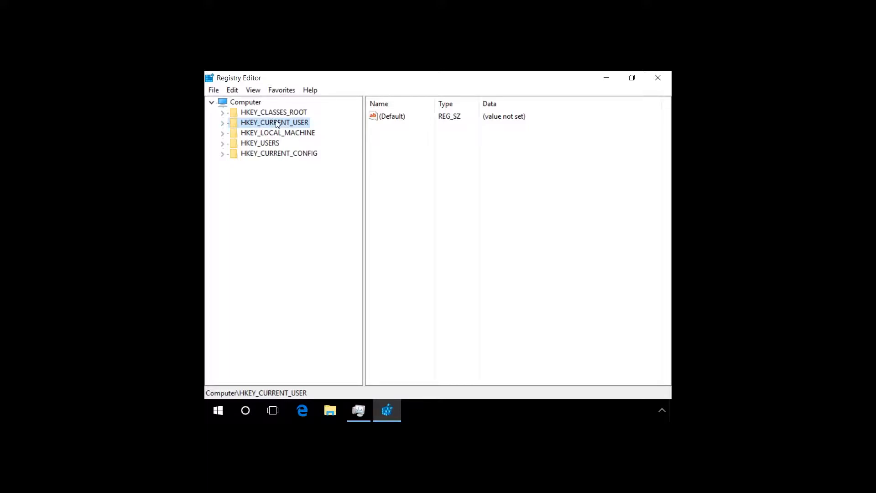
pyautogui.click(223, 123)
pyautogui.click(234, 226)
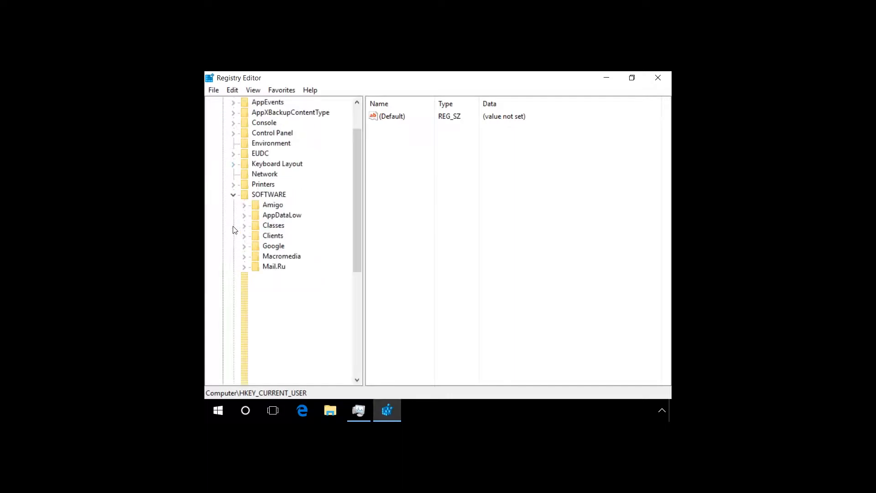
pyautogui.moveTo(356, 205); pyautogui.dragTo(354, 225)
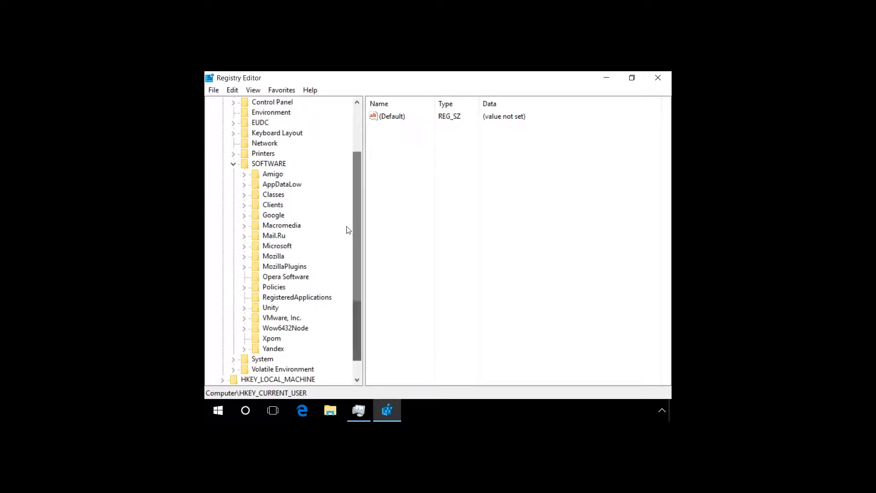
pyautogui.click(279, 247)
pyautogui.click(245, 247)
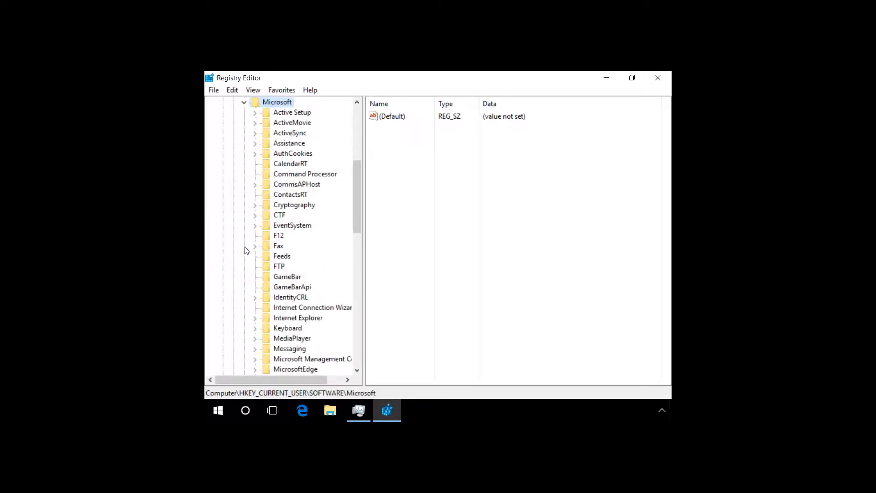
pyautogui.moveTo(356, 207); pyautogui.dragTo(314, 307)
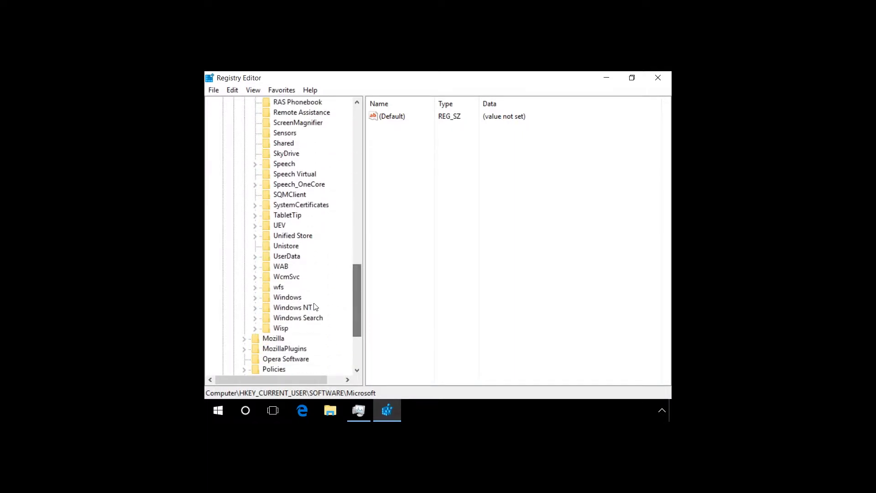
pyautogui.click(289, 297)
pyautogui.click(254, 298)
pyautogui.click(298, 307)
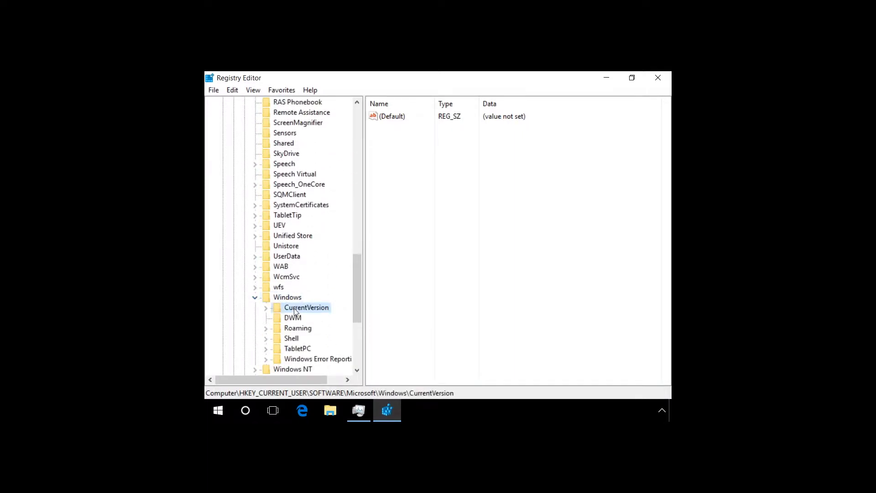
pyautogui.click(265, 309)
pyautogui.moveTo(358, 261); pyautogui.dragTo(348, 290)
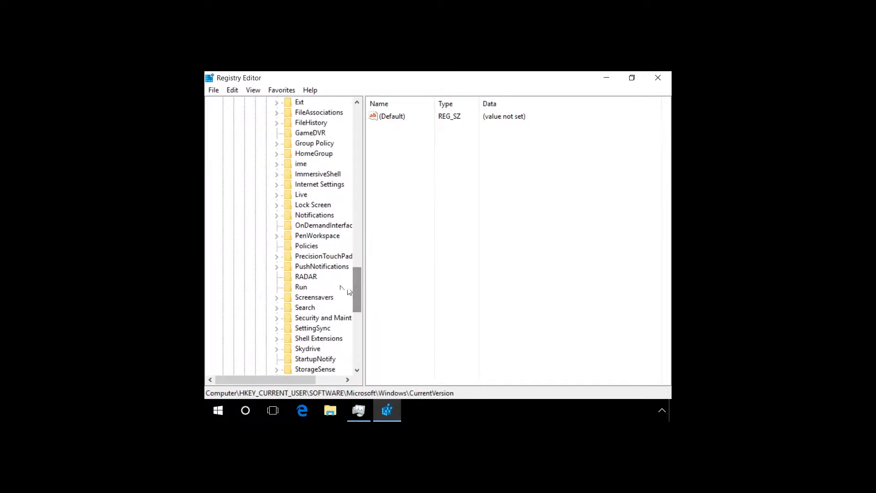
pyautogui.click(301, 287)
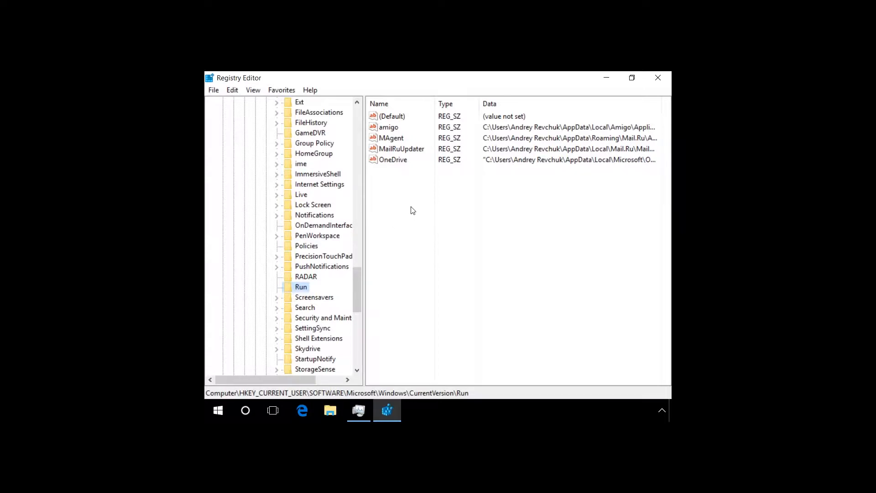
# Step: Delete the amigo startup value from the Run key
pyautogui.rightClick(390, 128)
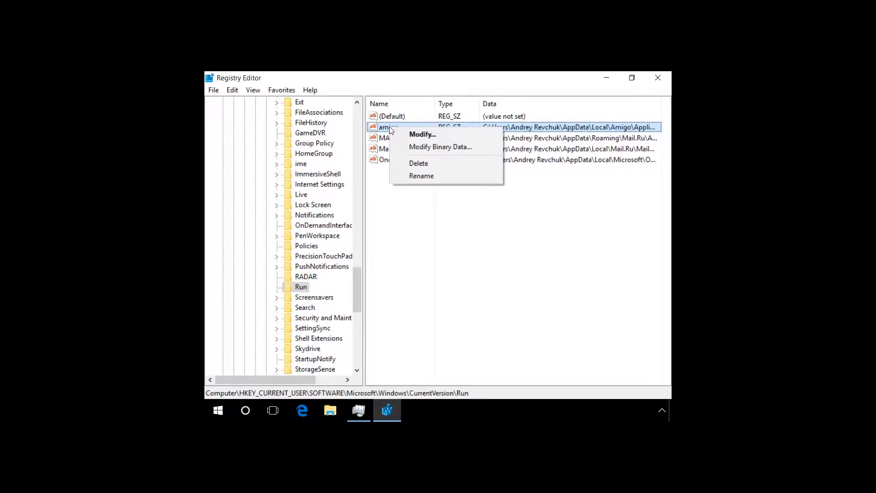
pyautogui.click(411, 165)
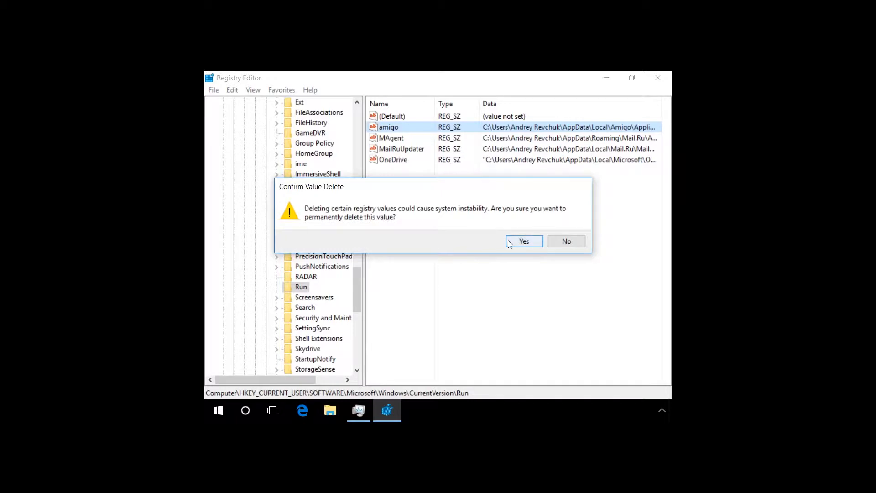
pyautogui.click(510, 244)
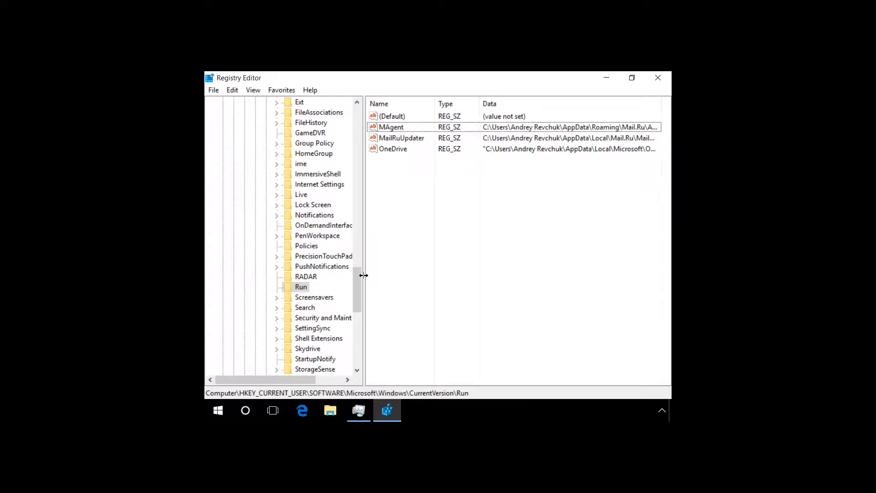
# Step: Search the entire registry, starting from Computer, for mail.ru in keys, values and data
pyautogui.moveTo(357, 275); pyautogui.dragTo(356, 113)
pyautogui.click(246, 103)
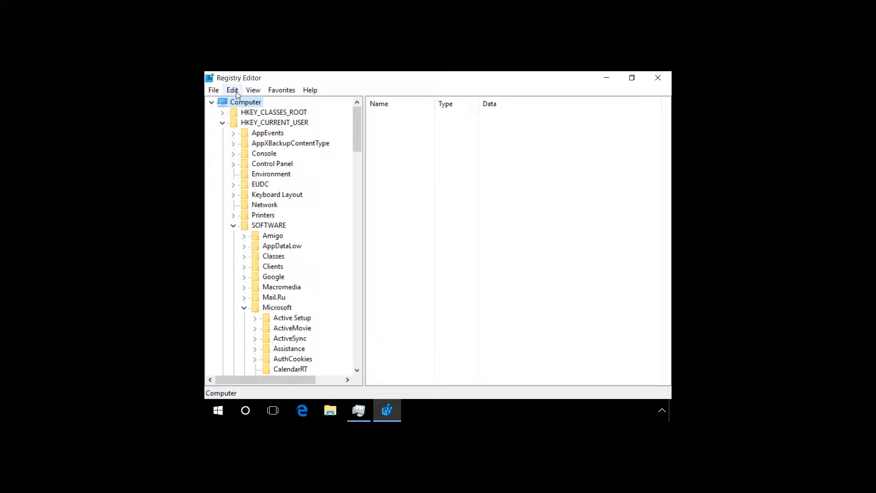
pyautogui.click(233, 90)
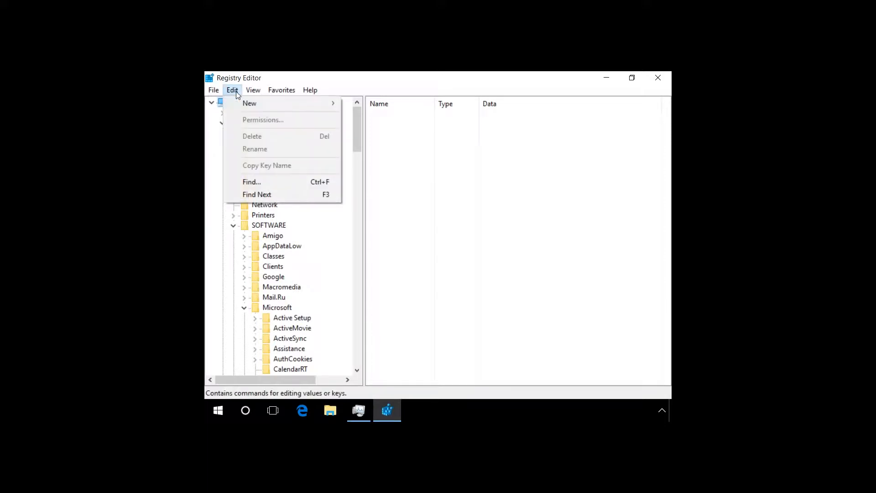
pyautogui.click(254, 182)
pyautogui.write('m')
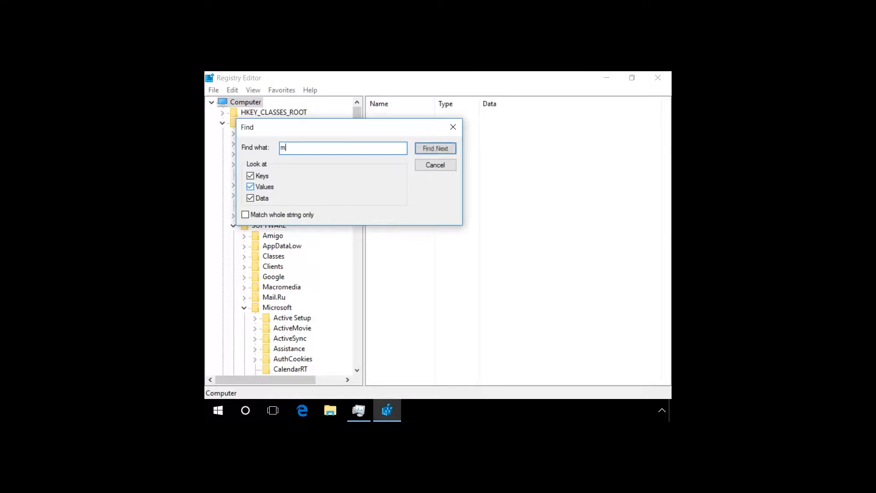
pyautogui.write('ail.ru')
pyautogui.click(440, 149)
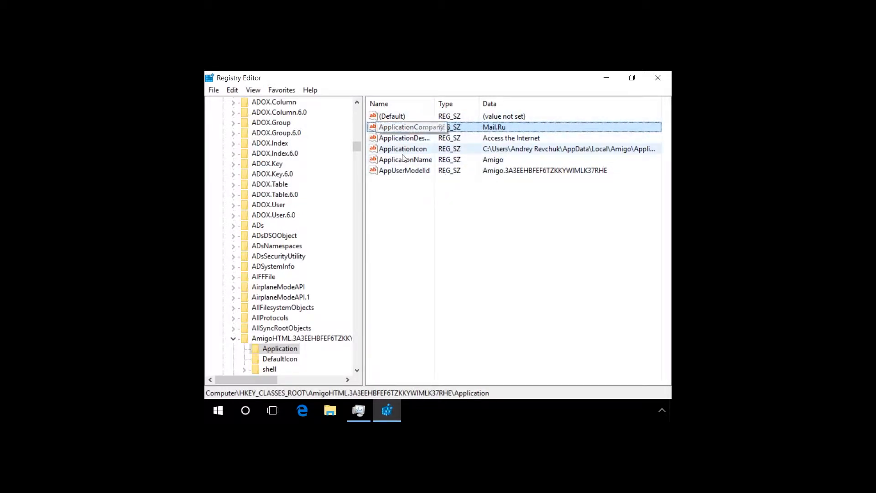
# Step: Delete every value except (Default) from the AmigoHTML Application key, then continue the registry search for mail.ru
pyautogui.keyDown('shift'); pyautogui.click(401, 172); pyautogui.keyUp('shift')
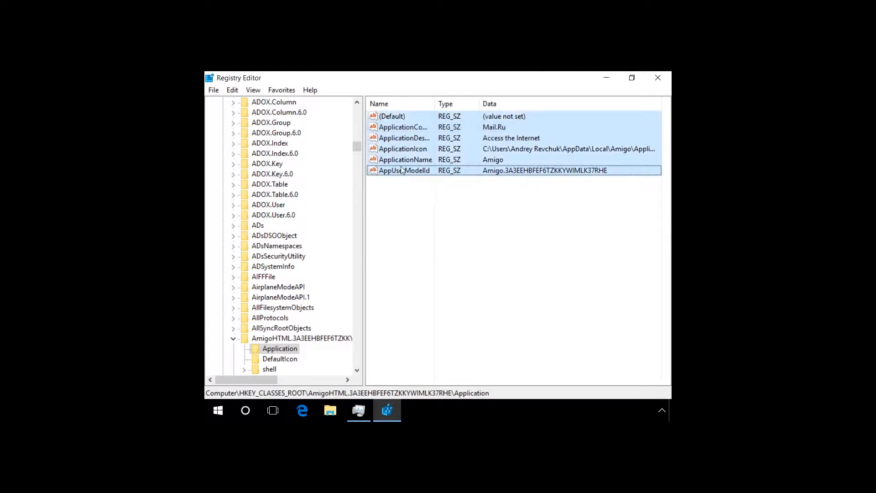
pyautogui.rightClick(407, 124)
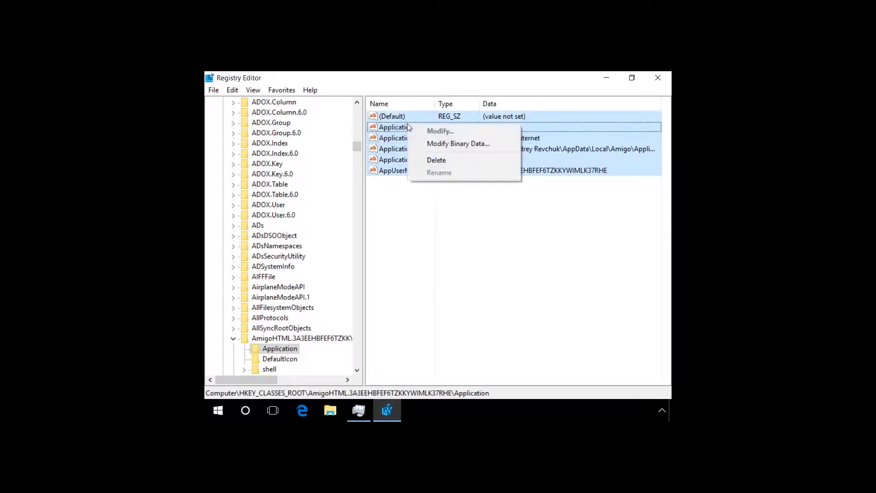
pyautogui.click(430, 161)
pyautogui.click(514, 241)
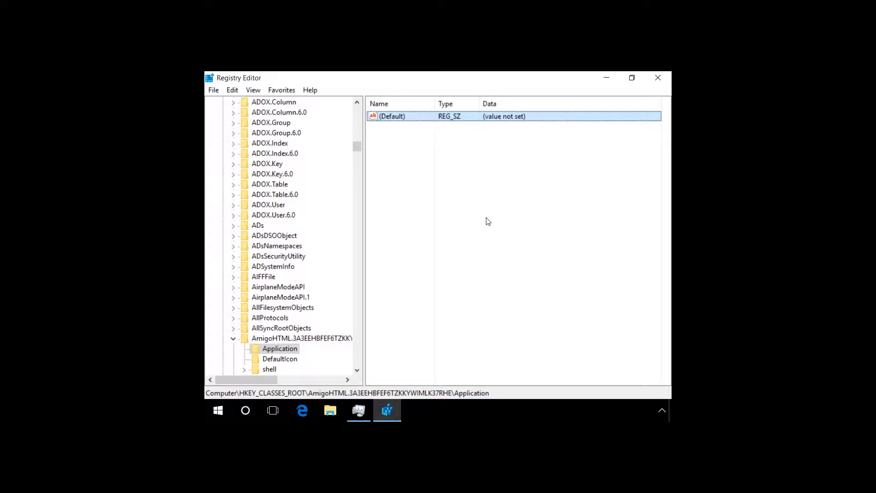
pyautogui.press('F3')
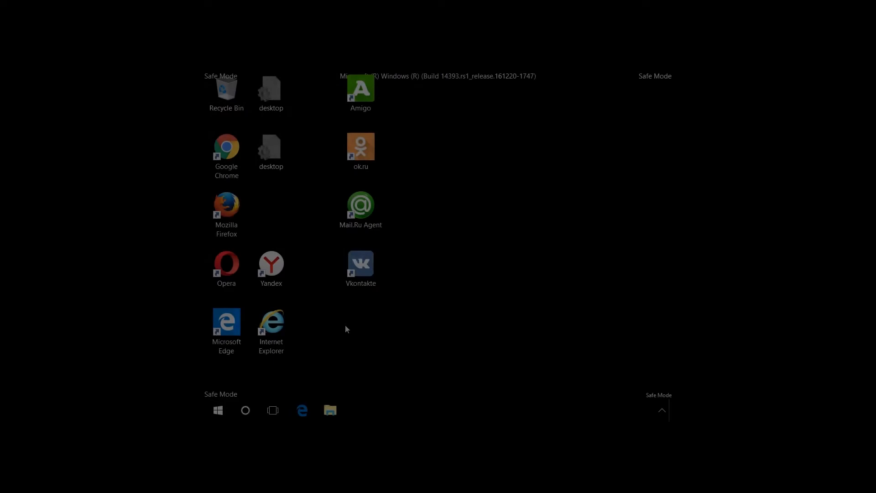
# Step: Open System Configuration via msconfig and list the services with all Microsoft services hidden
pyautogui.press('super+r')
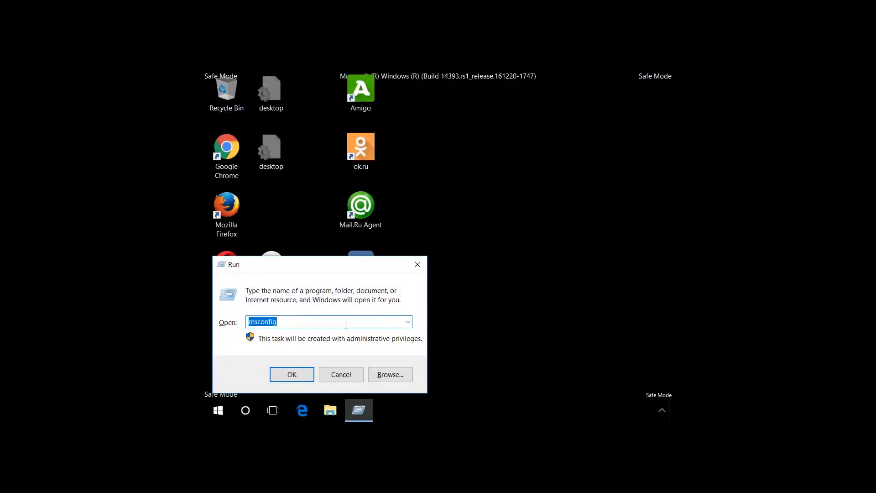
pyautogui.click(299, 376)
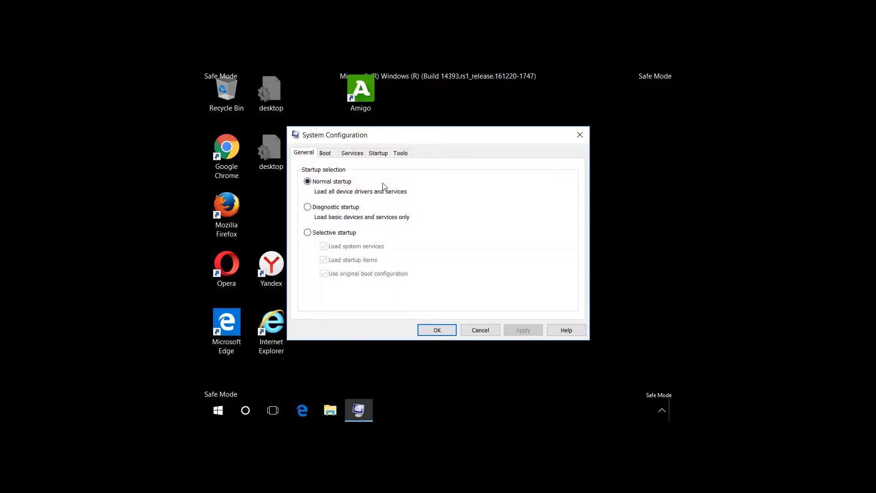
pyautogui.click(352, 154)
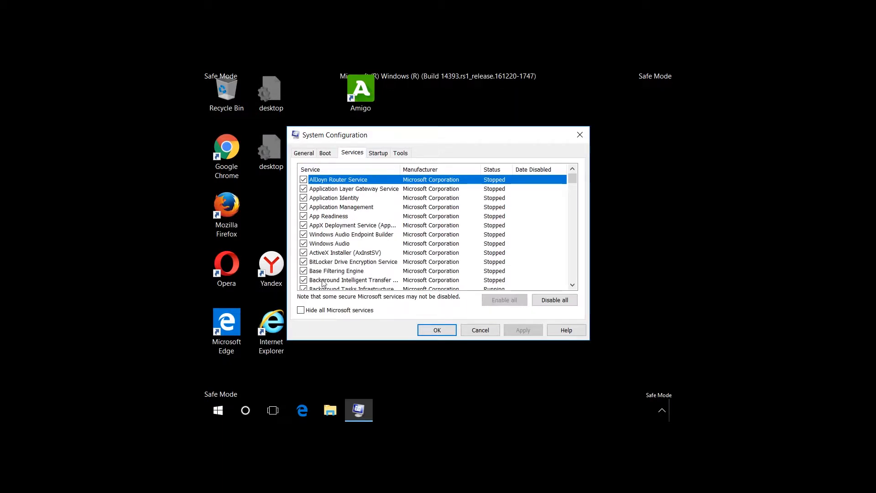
pyautogui.click(300, 310)
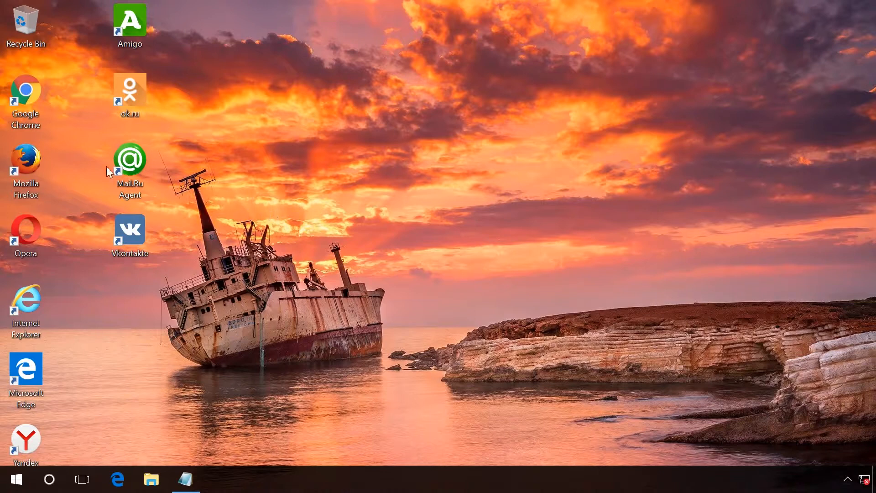
# Step: Open the Google Chrome desktop shortcut's properties and inspect the full Target path
pyautogui.rightClick(28, 103)
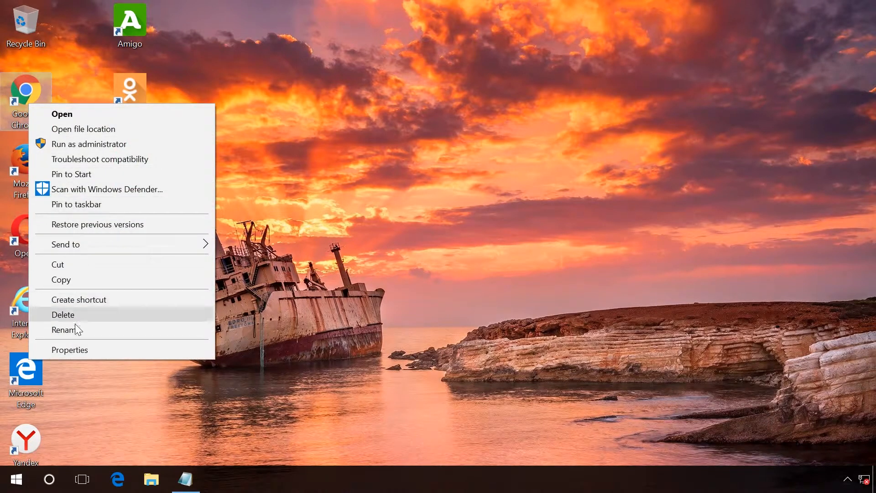
pyautogui.click(78, 349)
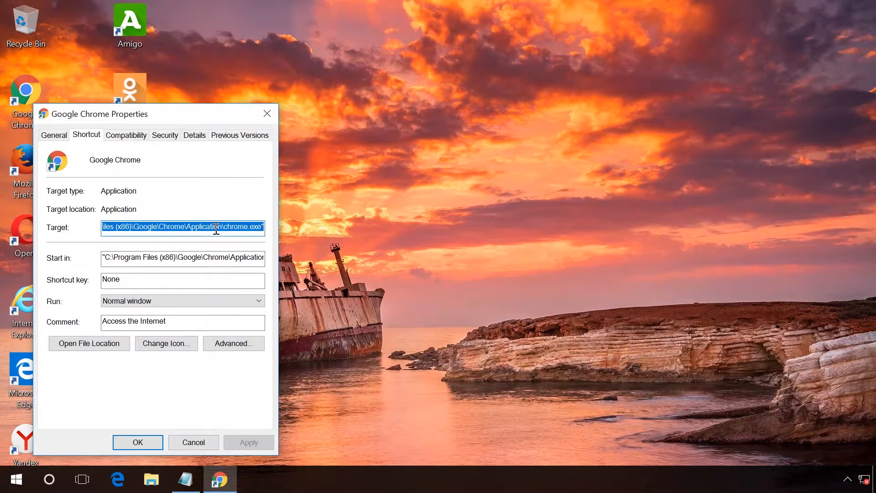
pyautogui.moveTo(205, 114); pyautogui.dragTo(374, 95)
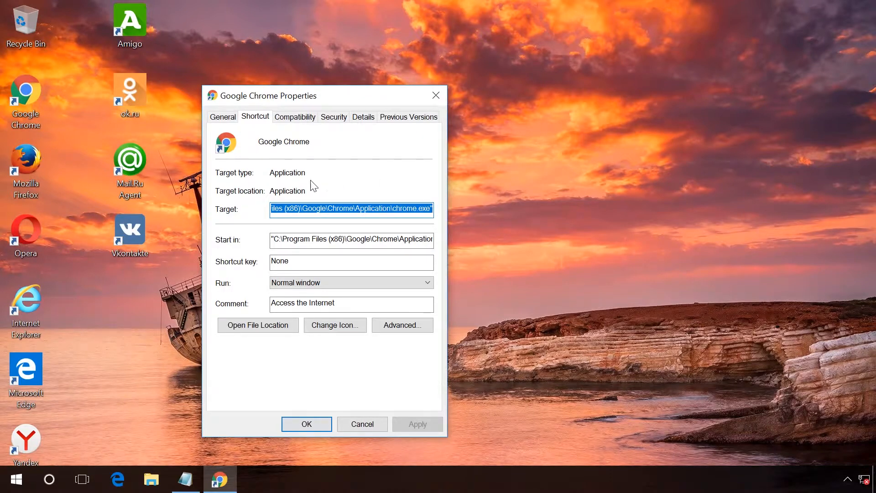
pyautogui.click(378, 208)
pyautogui.moveTo(379, 208); pyautogui.dragTo(239, 208)
pyautogui.click(299, 209)
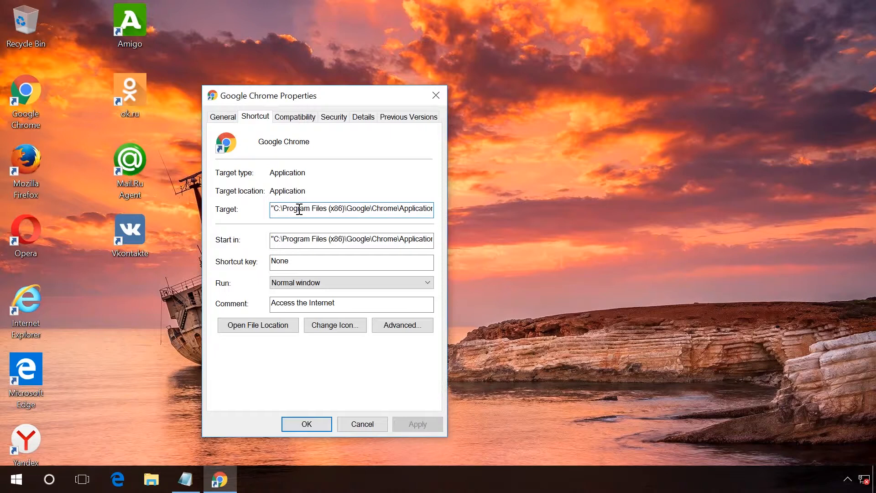
pyautogui.moveTo(299, 209); pyautogui.dragTo(416, 211)
pyautogui.click(416, 209)
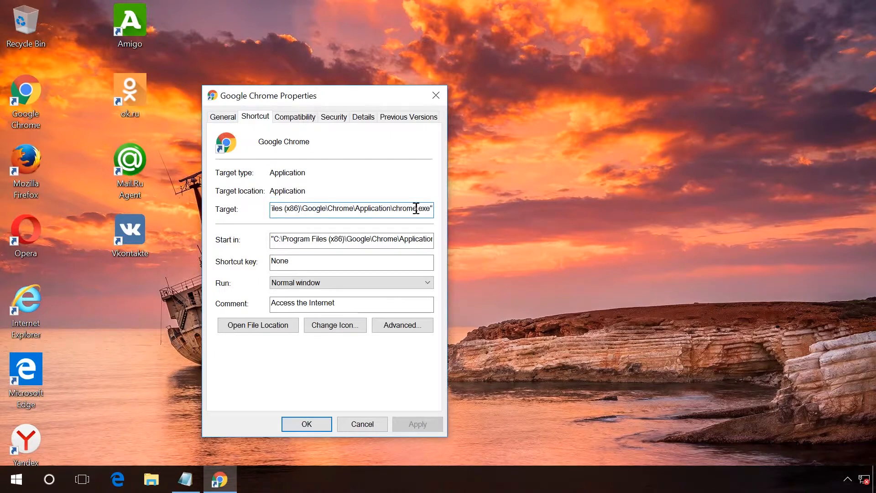
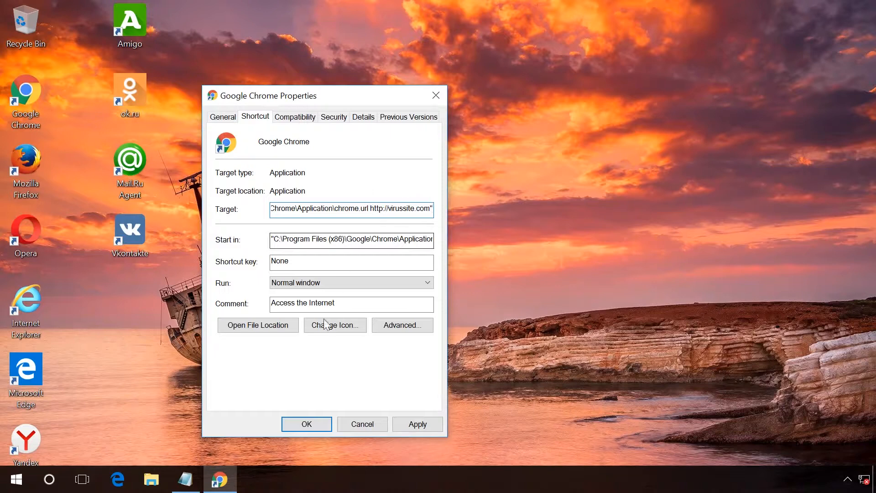
# Step: Switch to the Notepad note holding the correct 32-bit and 64-bit Chrome executable paths for comparison
pyautogui.click(187, 479)
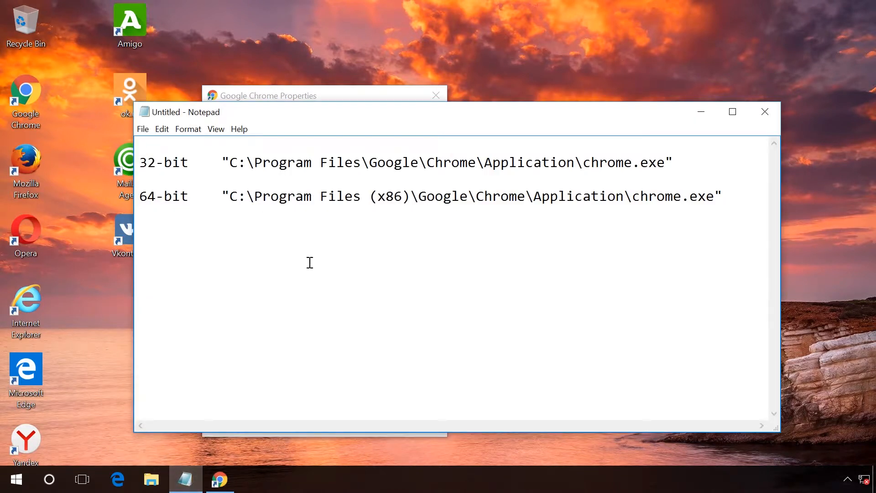
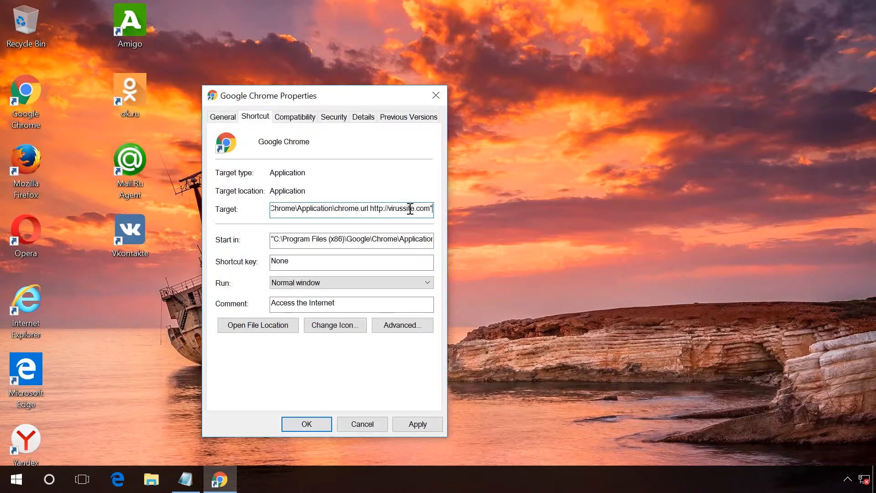
# Step: Undo the Target edit on the Google Chrome shortcut so it points to chrome.exe again, and apply the change
pyautogui.hotkey('ctrl', 'z')
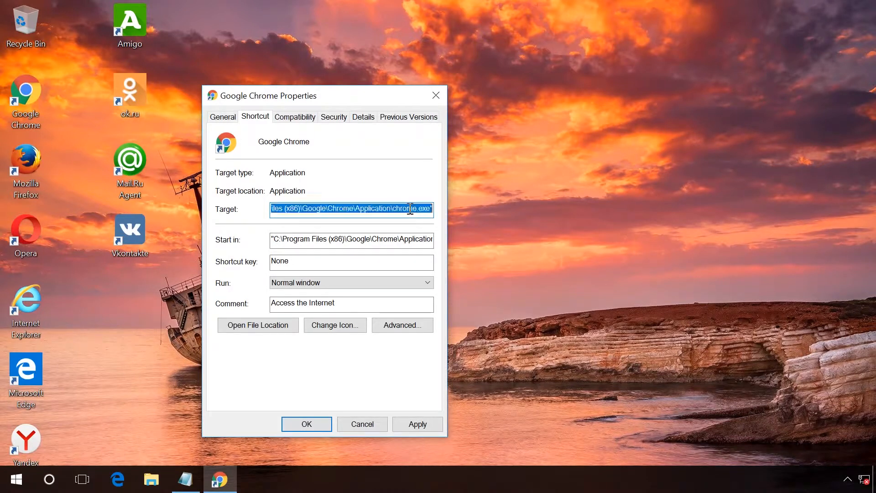
pyautogui.click(416, 424)
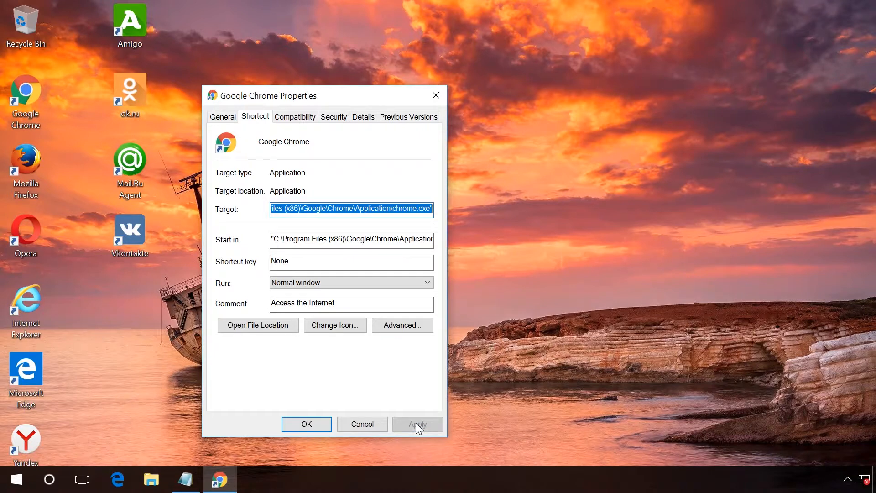
pyautogui.click(314, 424)
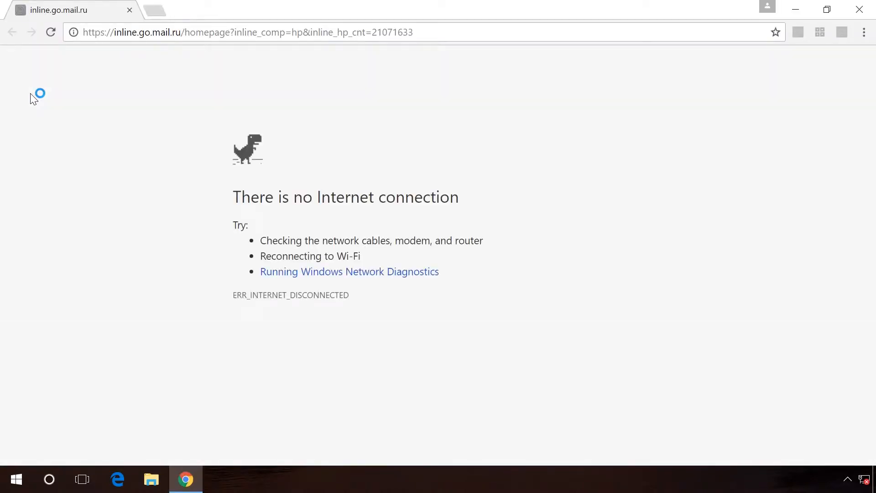
# Step: Open Chrome's settings, show the advanced settings and reset Chrome's settings to their original defaults
pyautogui.click(864, 32)
pyautogui.click(735, 278)
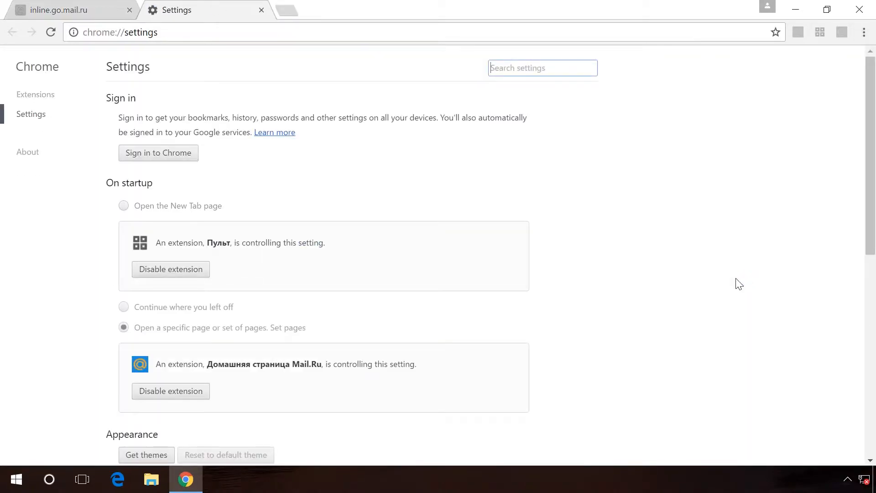
pyautogui.moveTo(866, 201); pyautogui.dragTo(859, 398)
pyautogui.click(179, 442)
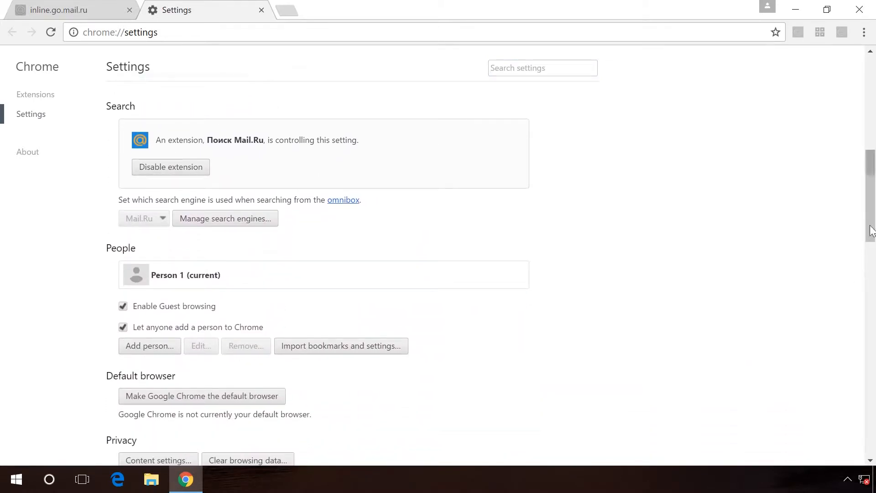
pyautogui.moveTo(868, 226); pyautogui.dragTo(873, 461)
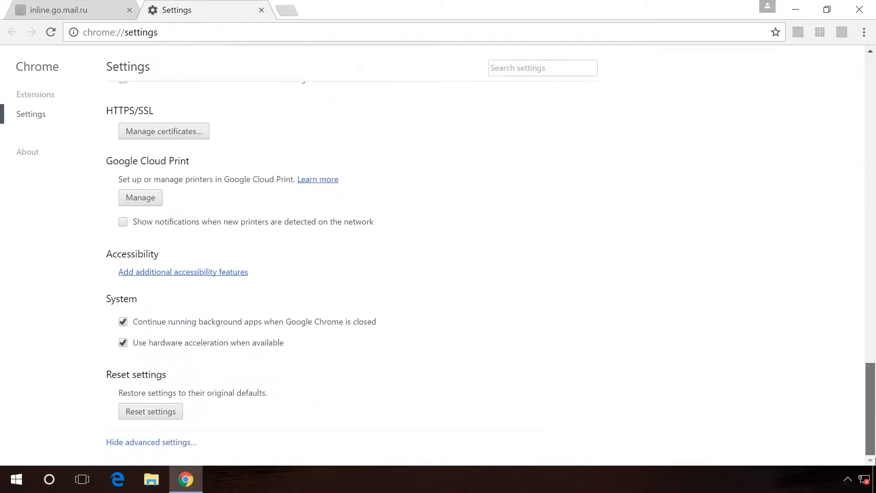
pyautogui.click(143, 413)
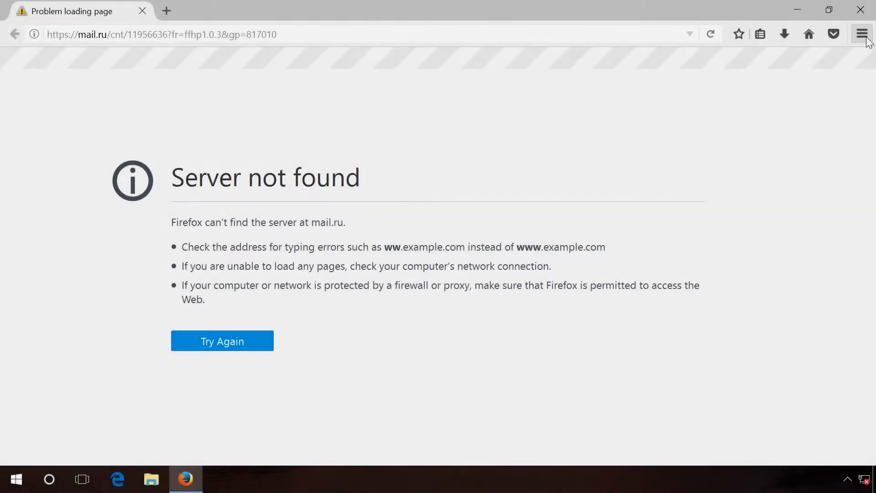
# Step: Refresh Firefox from its Troubleshooting Information page, finish the import wizard and close the browser
pyautogui.click(866, 37)
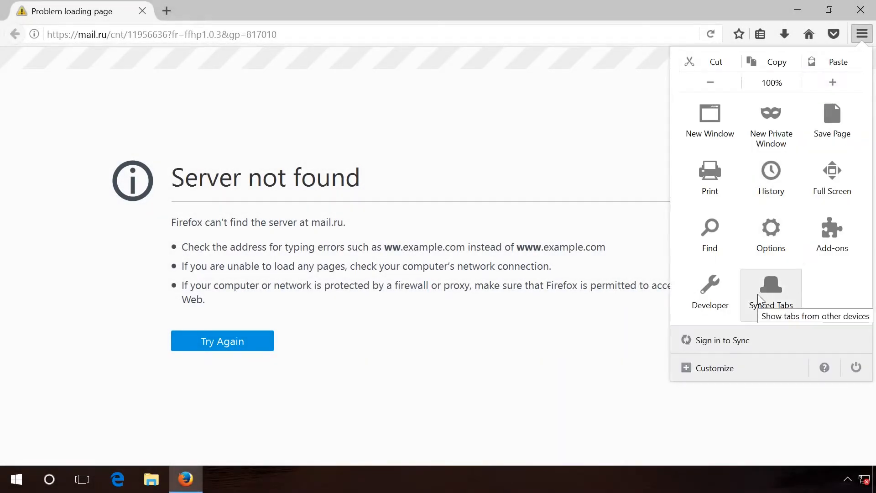
pyautogui.click(824, 367)
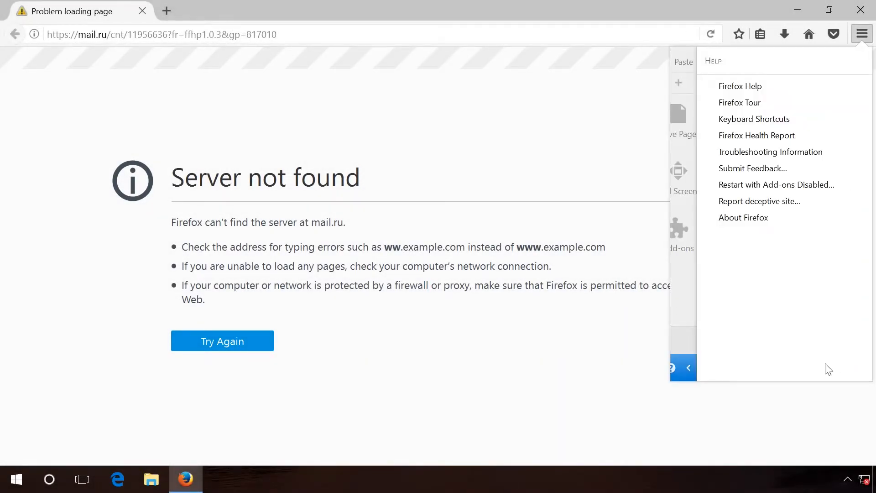
pyautogui.click(793, 154)
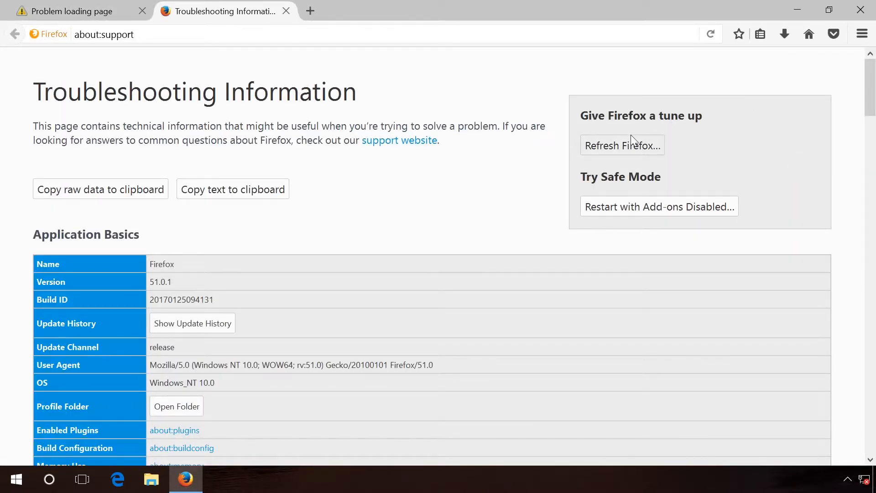
pyautogui.click(620, 154)
pyautogui.click(444, 268)
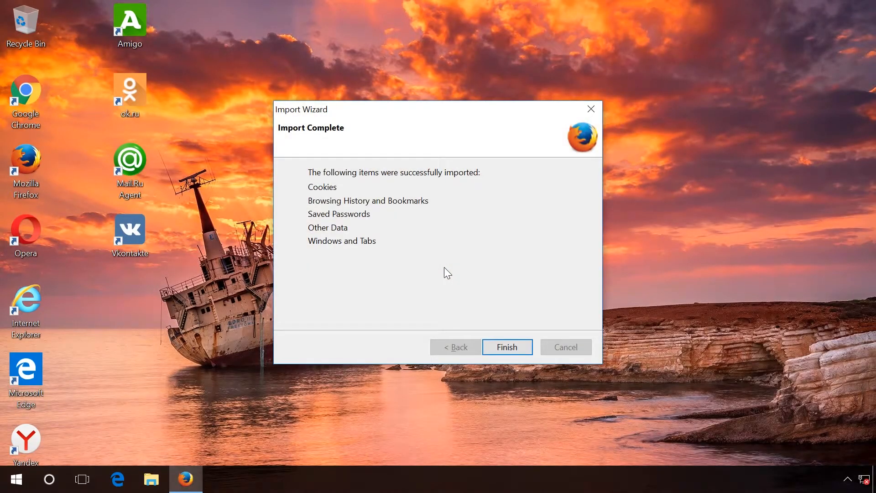
pyautogui.click(497, 346)
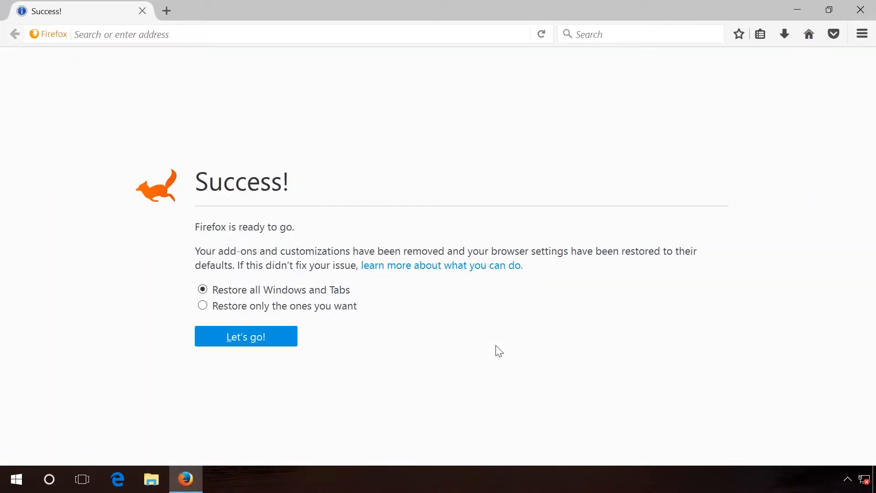
pyautogui.click(859, 11)
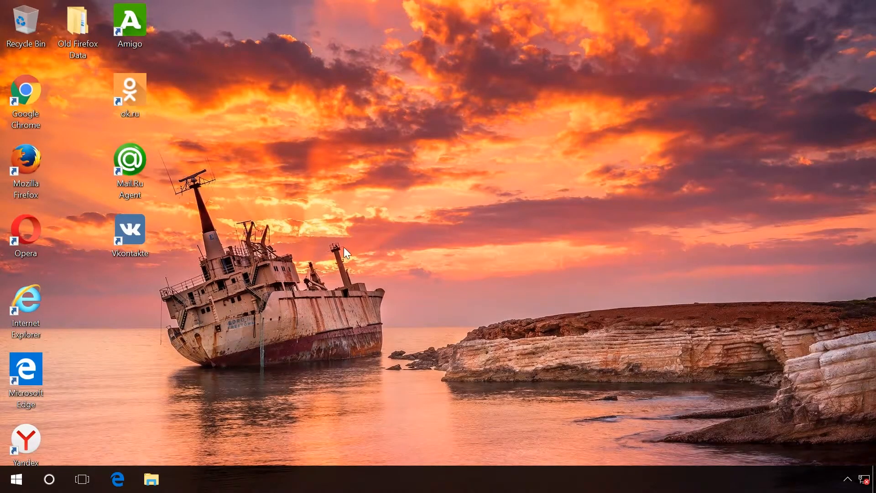
# Step: Delete the Old Firefox Data folder from the desktop
pyautogui.moveTo(84, 47)
pyautogui.rightClick(77, 24)
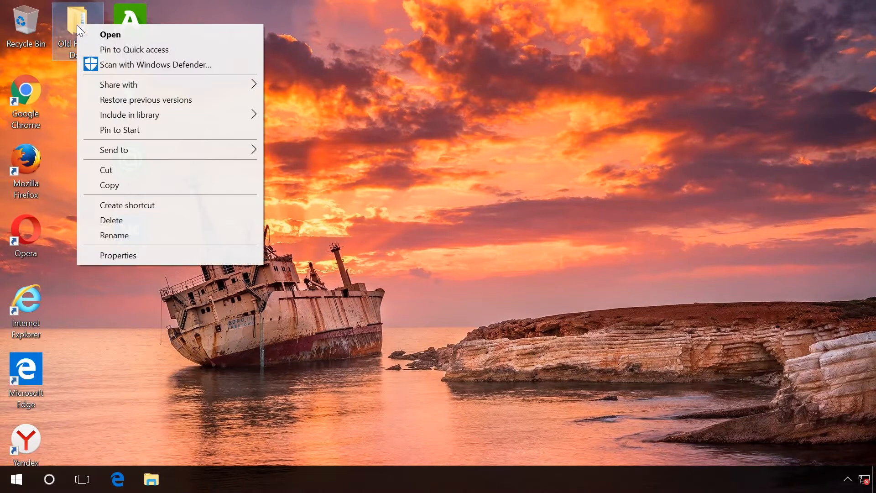
pyautogui.click(113, 219)
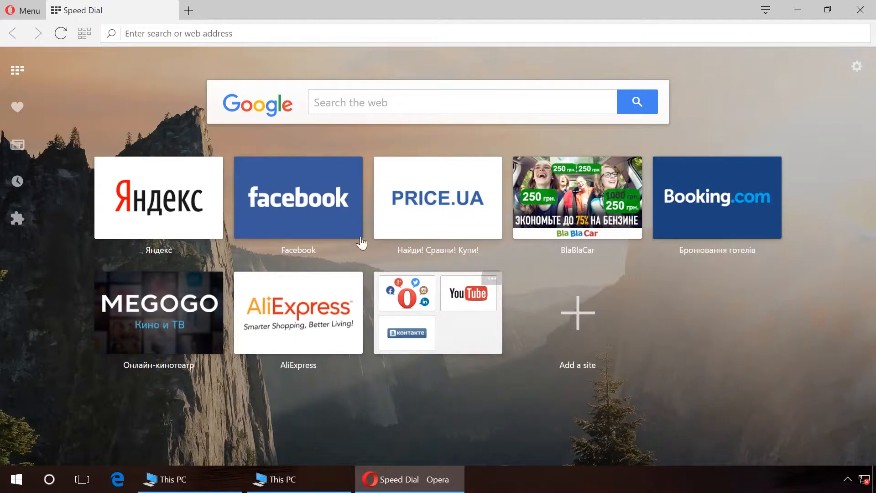
# Step: Open About Opera and copy the Opera profile folder path
pyautogui.click(14, 6)
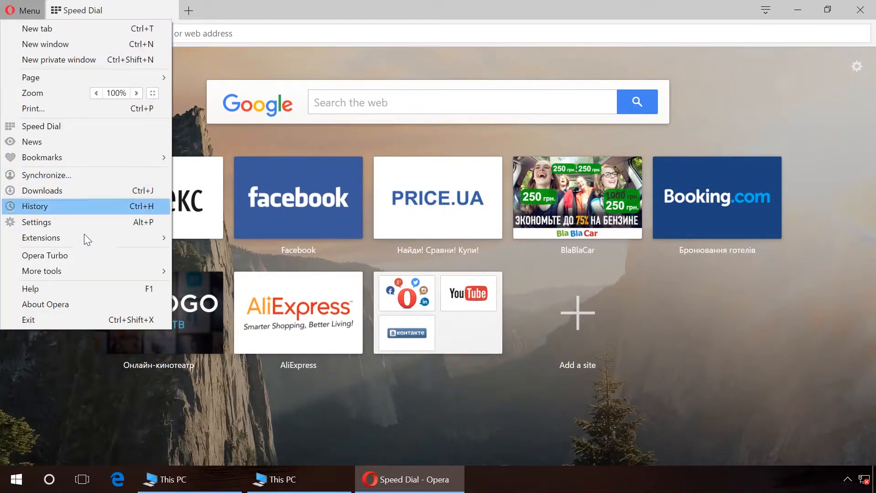
pyautogui.click(59, 305)
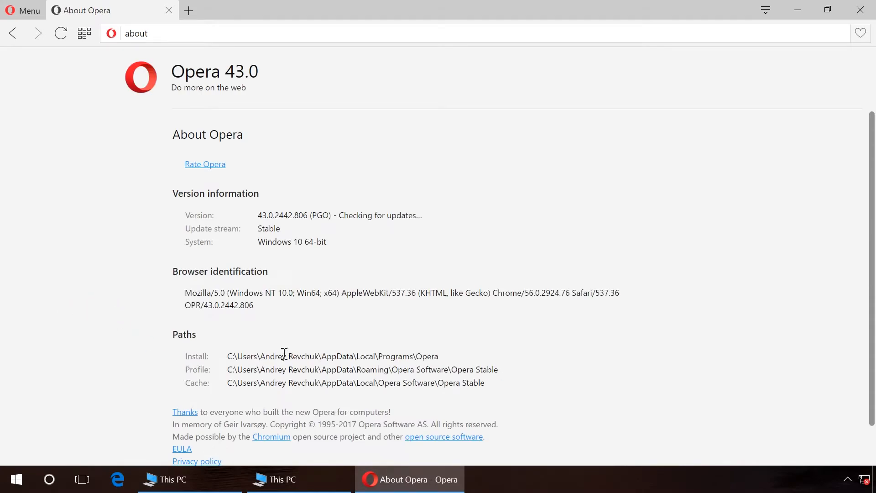
pyautogui.moveTo(287, 371); pyautogui.dragTo(501, 371)
pyautogui.click(229, 369)
pyautogui.hotkey('ctrl', 'c')
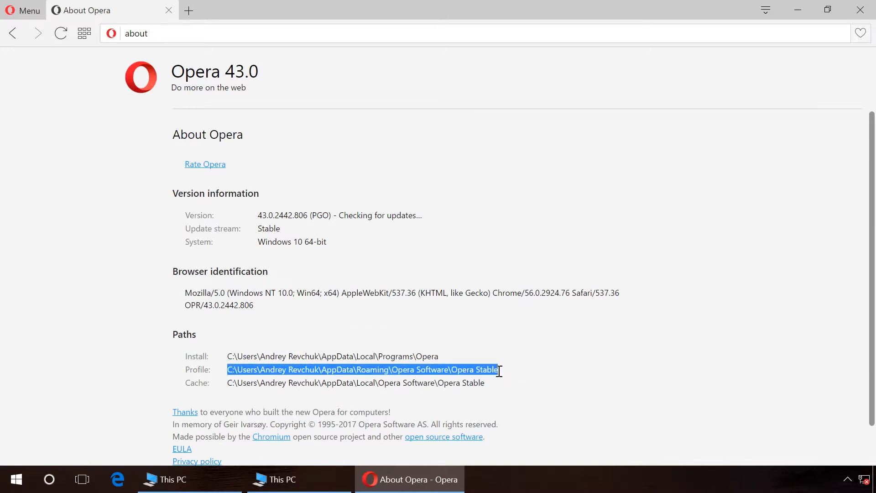
# Step: Open the Opera Stable profile folder in File Explorer by pasting the copied path
pyautogui.click(167, 479)
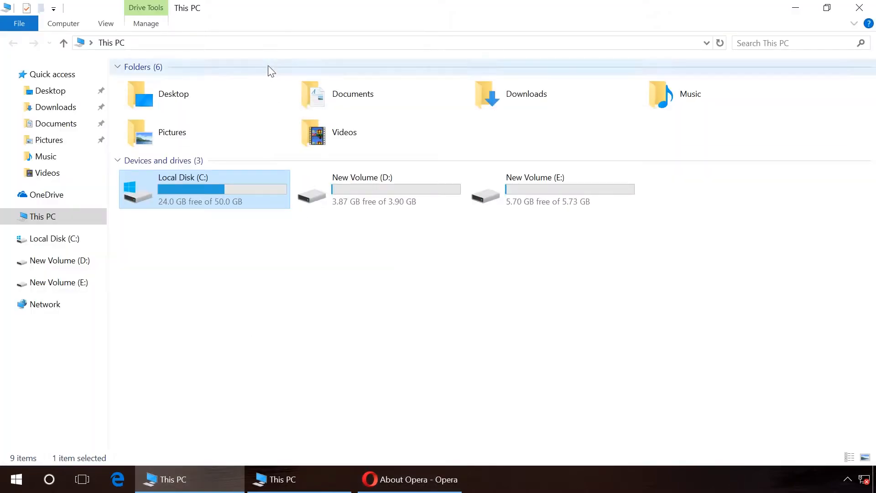
pyautogui.click(265, 43)
pyautogui.hotkey('ctrl', 'v')
pyautogui.press('Return')
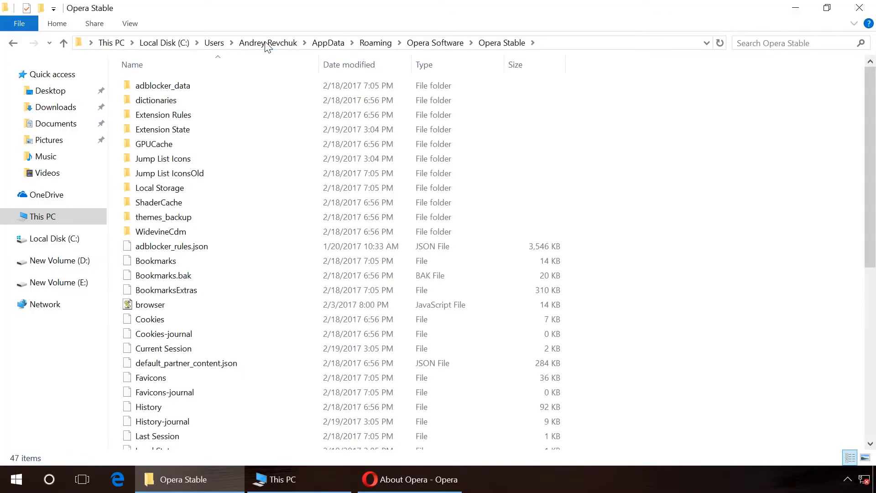
# Step: Copy Opera's cache path and open that Opera Stable cache folder in the second Explorer window
pyautogui.click(384, 479)
pyautogui.moveTo(229, 382); pyautogui.dragTo(486, 383)
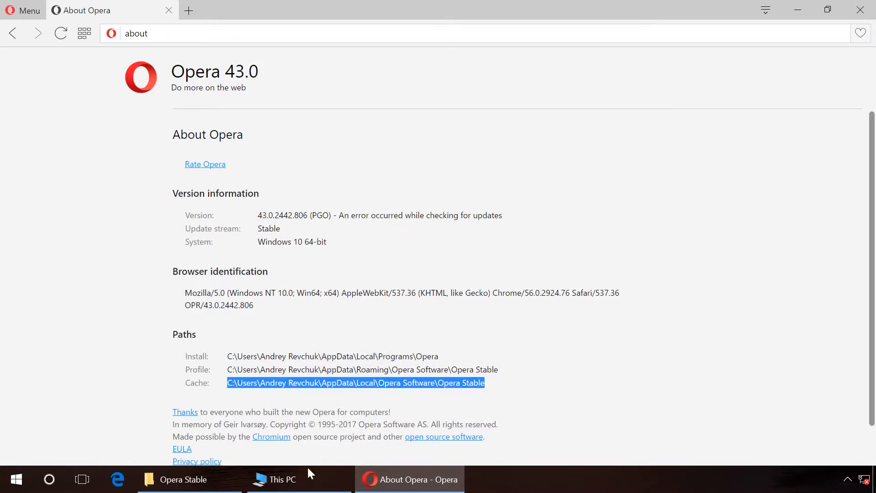
pyautogui.click(283, 479)
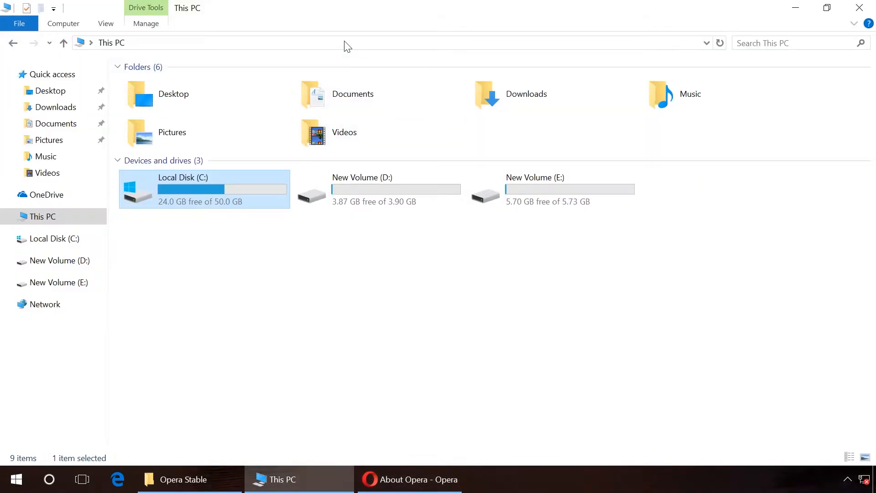
pyautogui.click(346, 42)
pyautogui.hotkey('ctrl', 'v')
pyautogui.press('Return')
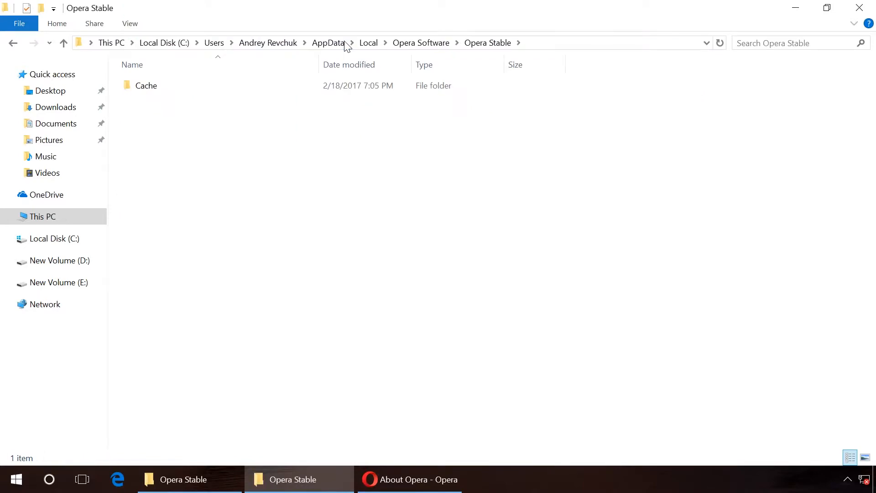
# Step: Arrange the profile and cache Explorer windows side by side and close Opera
pyautogui.doubleClick(338, 11)
pyautogui.moveTo(342, 45); pyautogui.dragTo(445, 46)
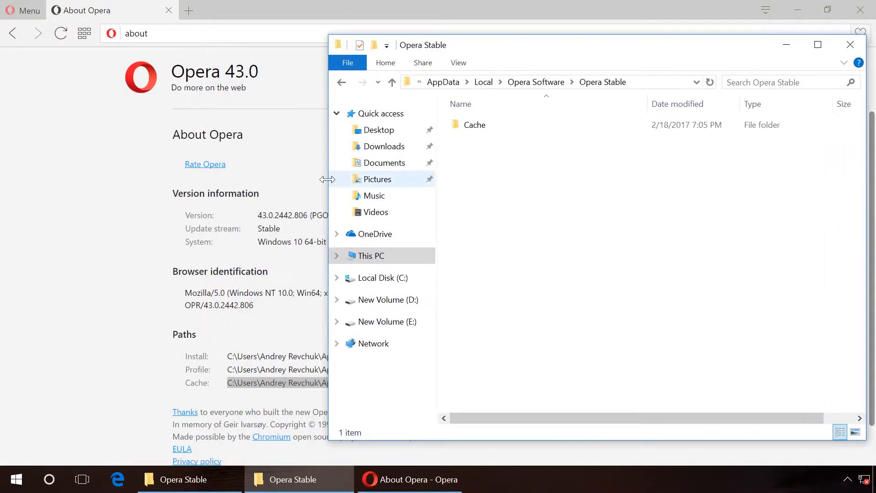
pyautogui.moveTo(329, 177); pyautogui.dragTo(467, 176)
pyautogui.click(191, 486)
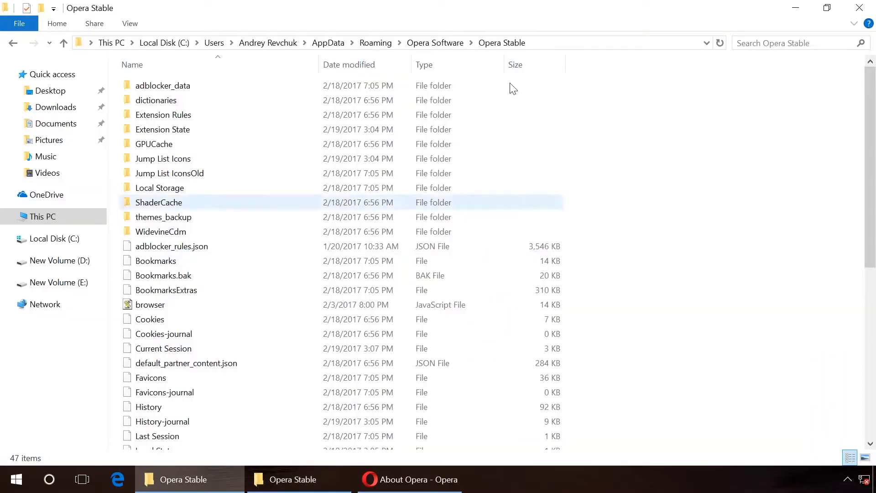
pyautogui.moveTo(489, 16); pyautogui.dragTo(241, 52)
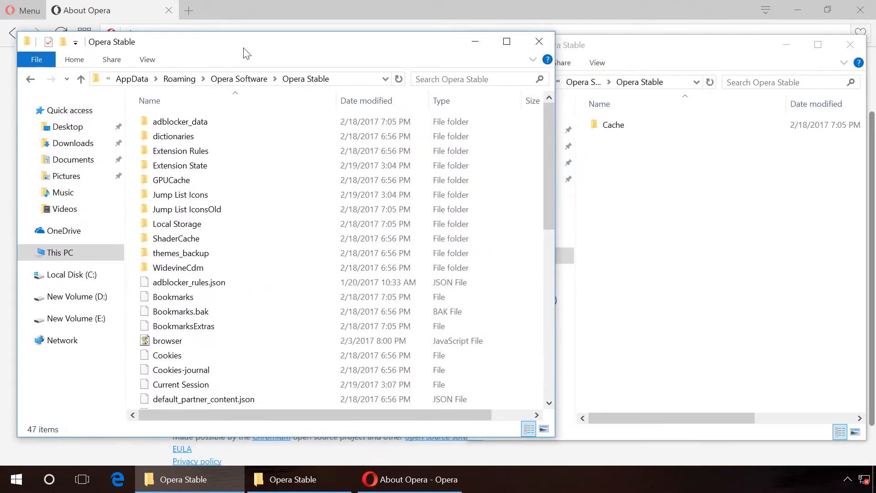
pyautogui.moveTo(553, 173); pyautogui.dragTo(456, 173)
pyautogui.click(619, 128)
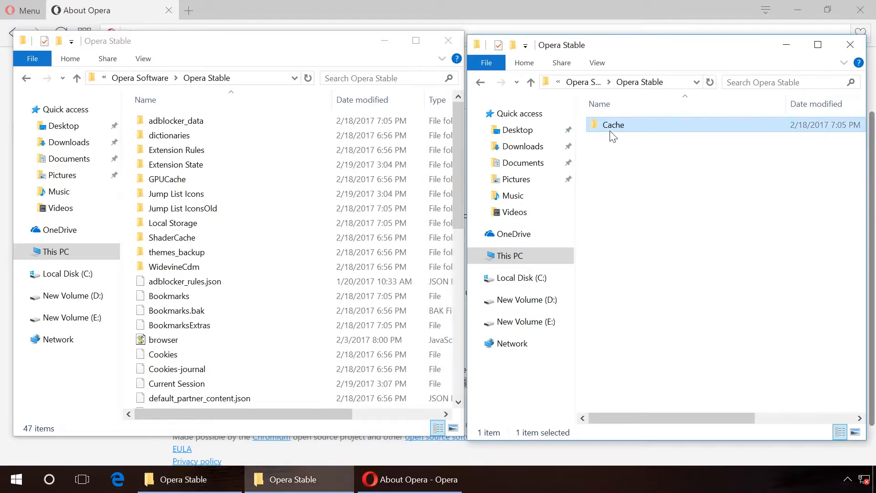
pyautogui.click(409, 479)
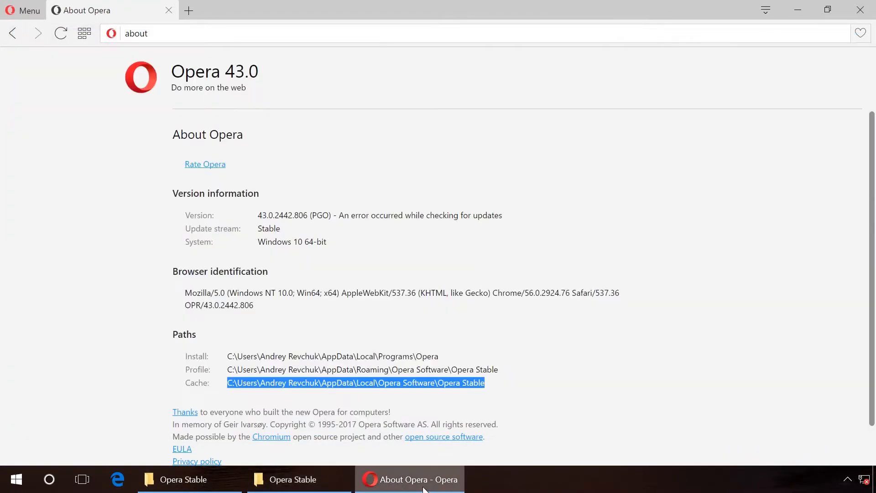
pyautogui.click(860, 11)
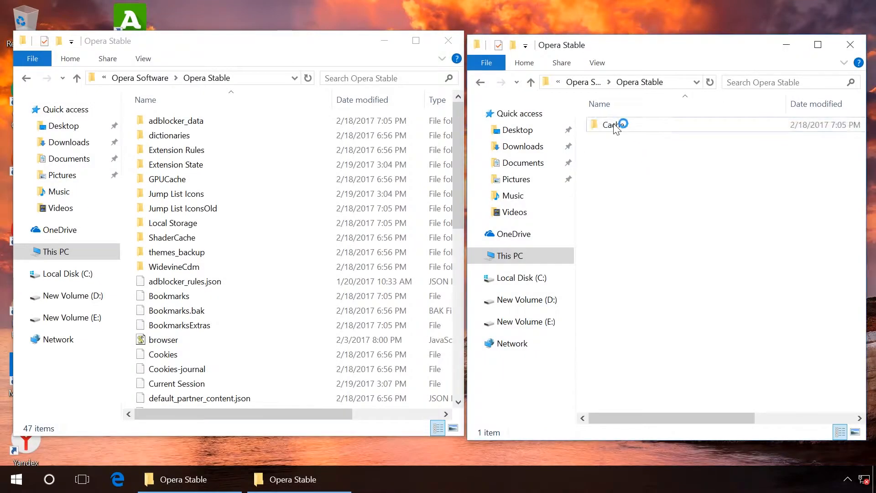
# Step: Permanently delete the Cache folder from Opera's local cache location
pyautogui.click(627, 125)
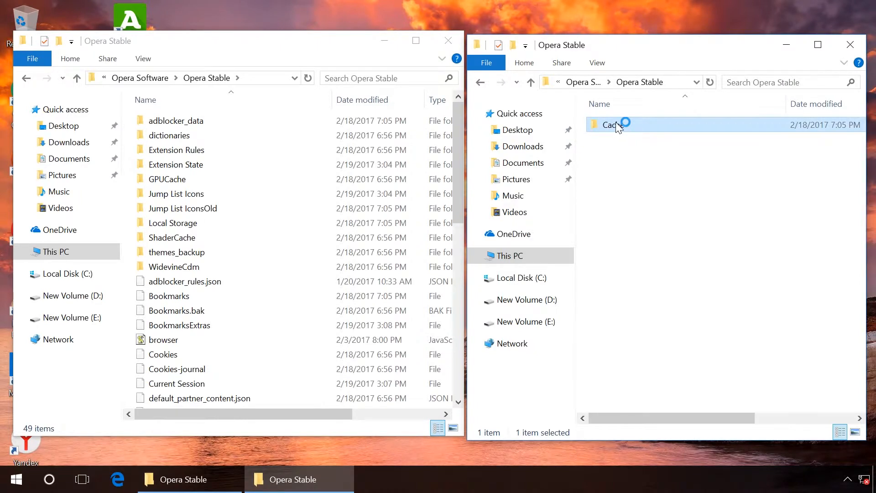
pyautogui.hotkey('shift', 'Delete')
pyautogui.press('Return')
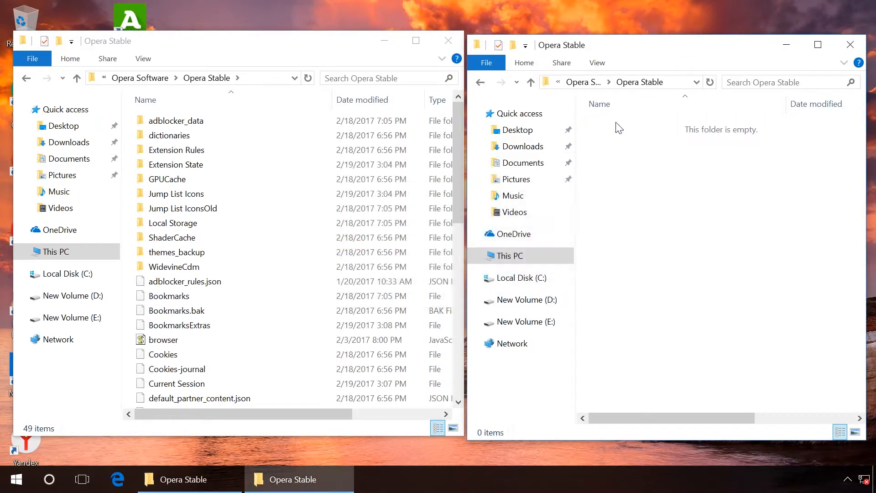
# Step: Select everything in the Opera Stable profile folder and permanently delete it, retrying the file that is in use
pyautogui.click(254, 122)
pyautogui.scroll(-10, 254, 123)
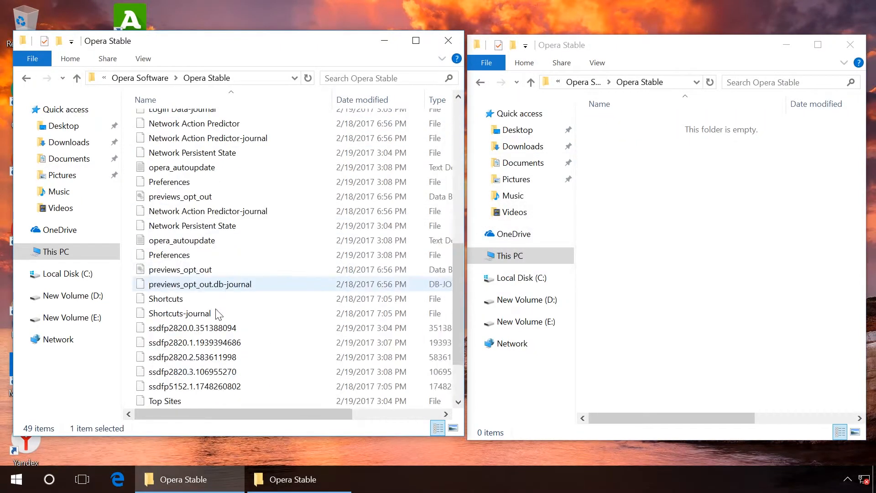
pyautogui.hotkey('ctrl', 'a')
pyautogui.hotkey('shift', 'Delete')
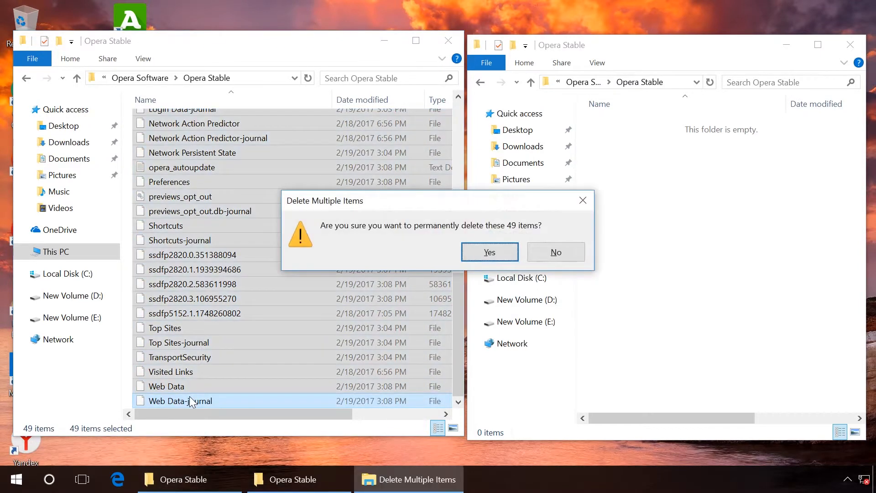
pyautogui.press('Return')
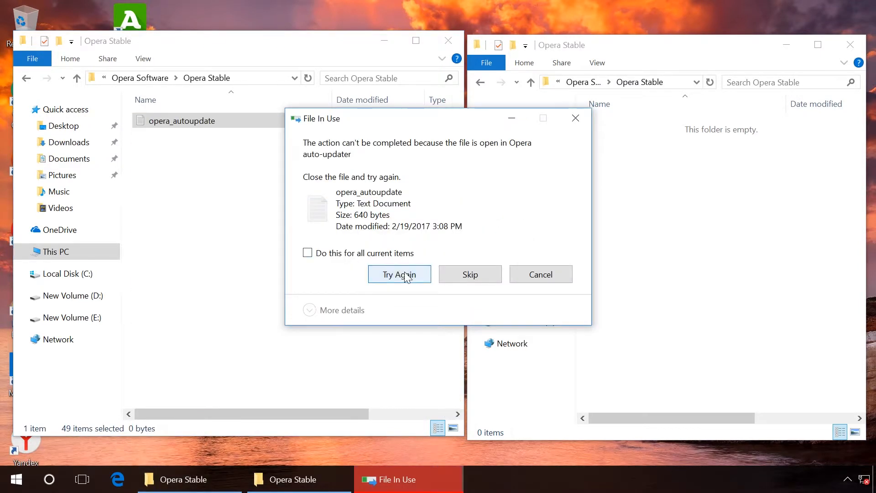
pyautogui.click(397, 329)
pyautogui.click(386, 266)
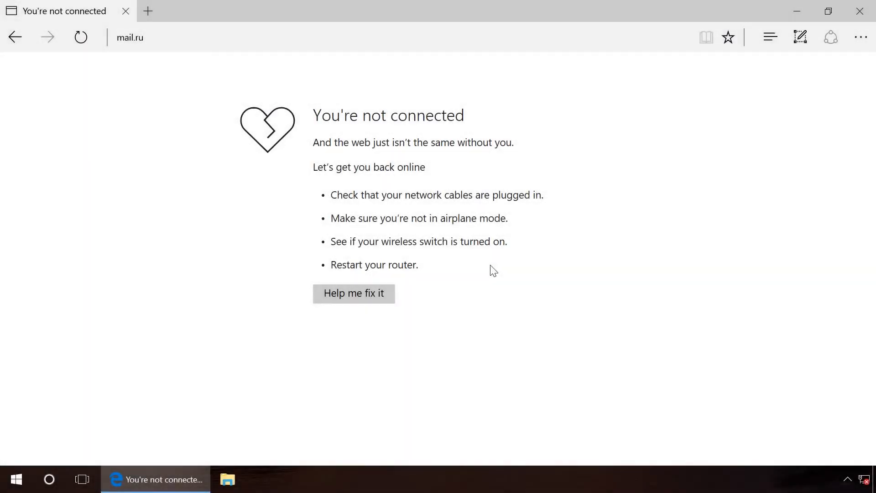
# Step: Clear Microsoft Edge's browsing data, including cookies, saved website data and cached files
pyautogui.click(861, 37)
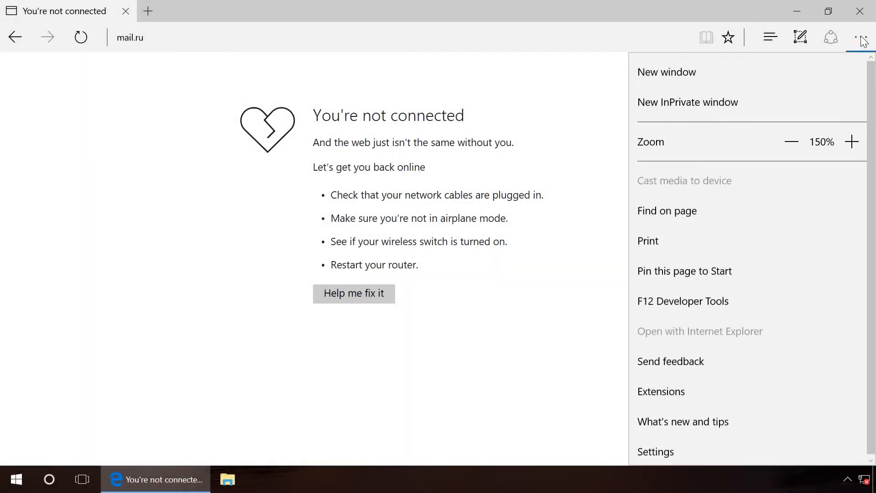
pyautogui.click(683, 448)
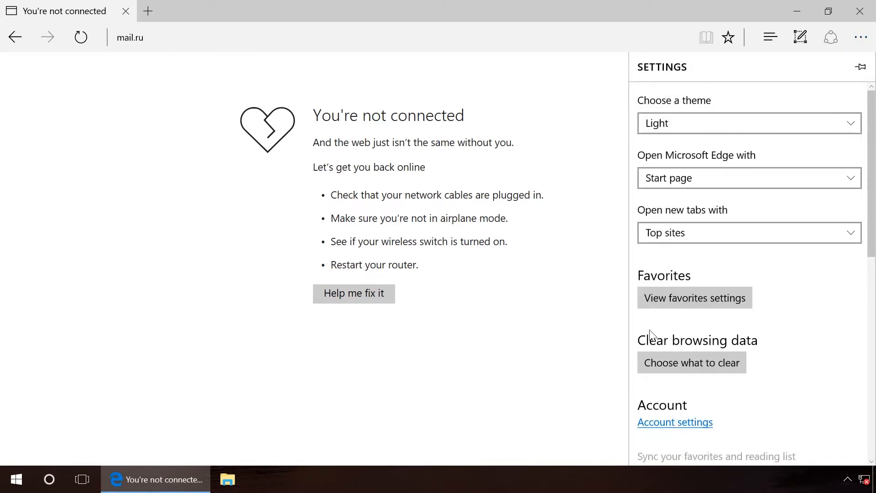
pyautogui.click(687, 366)
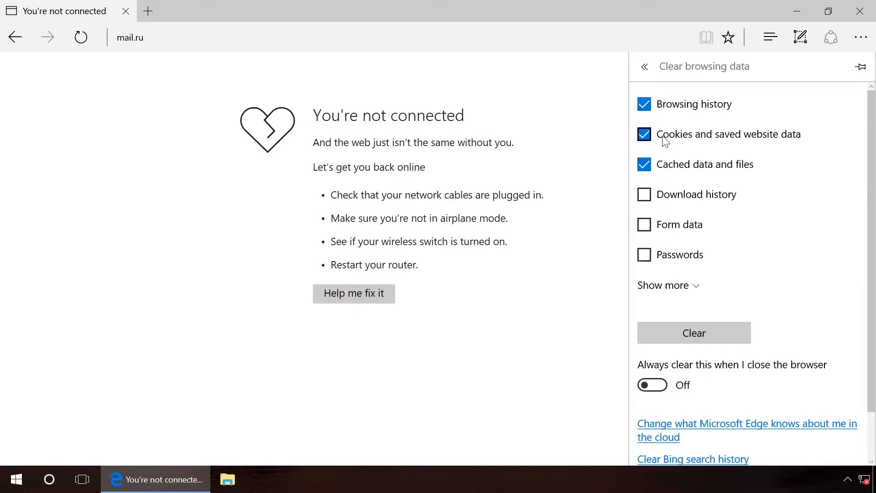
pyautogui.click(645, 106)
pyautogui.click(694, 333)
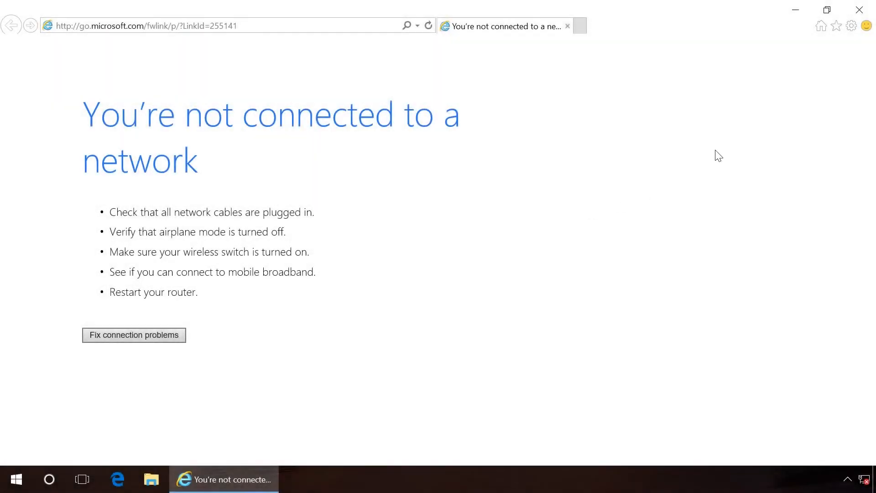
# Step: Reset all Internet Explorer settings with personal settings deleted as well
pyautogui.click(852, 26)
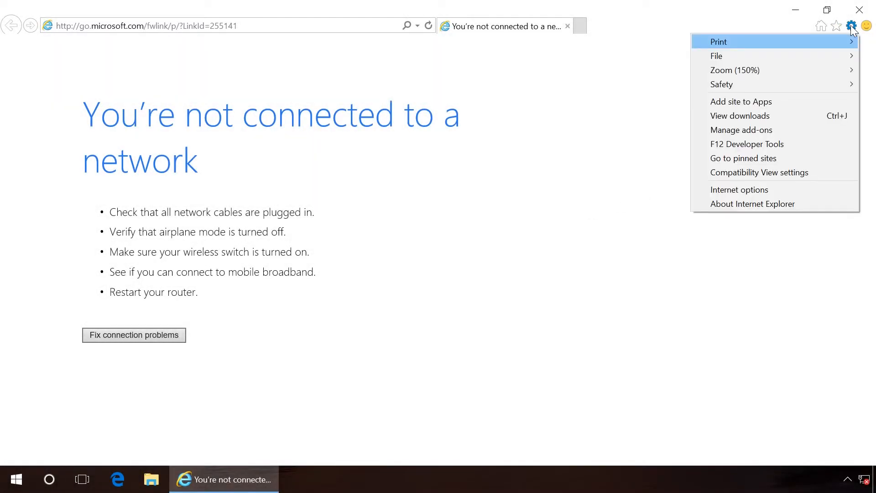
pyautogui.click(761, 187)
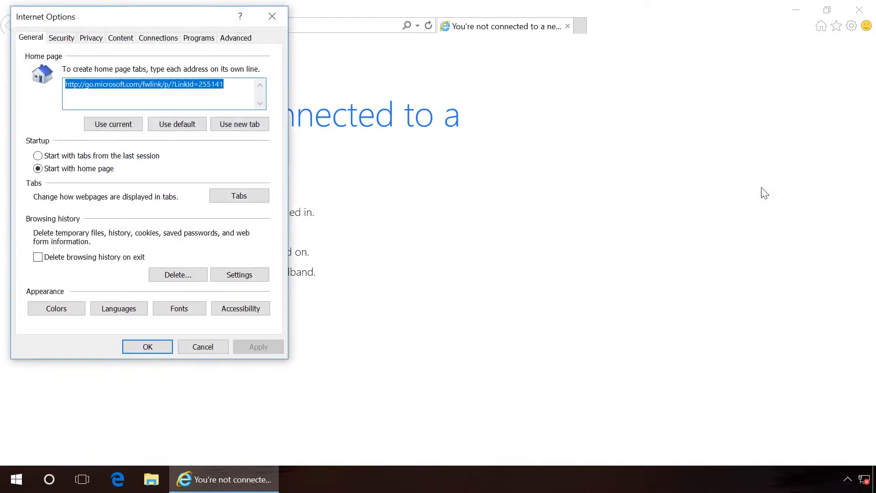
pyautogui.click(235, 38)
pyautogui.moveTo(137, 18); pyautogui.dragTo(384, 69)
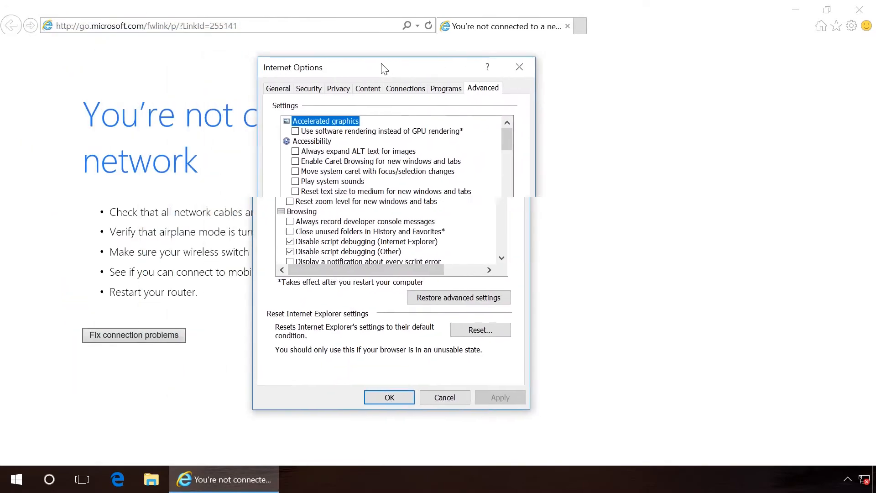
pyautogui.click(485, 333)
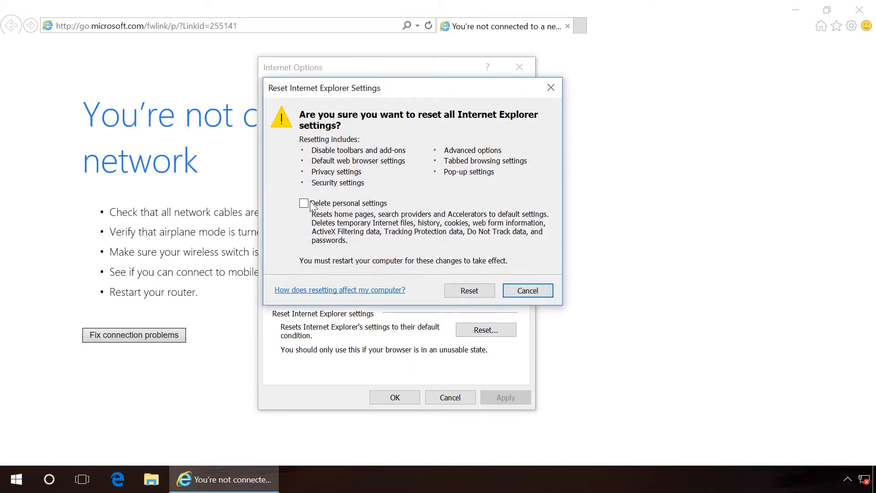
pyautogui.click(304, 204)
pyautogui.click(457, 290)
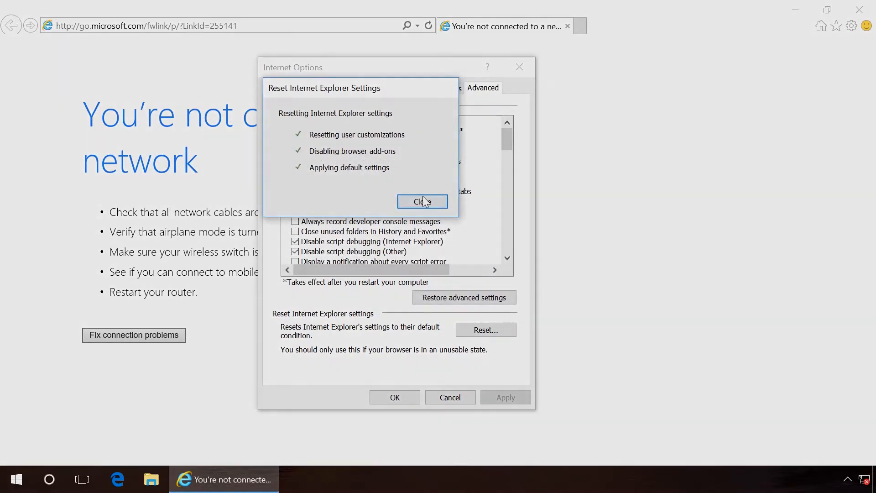
pyautogui.click(423, 201)
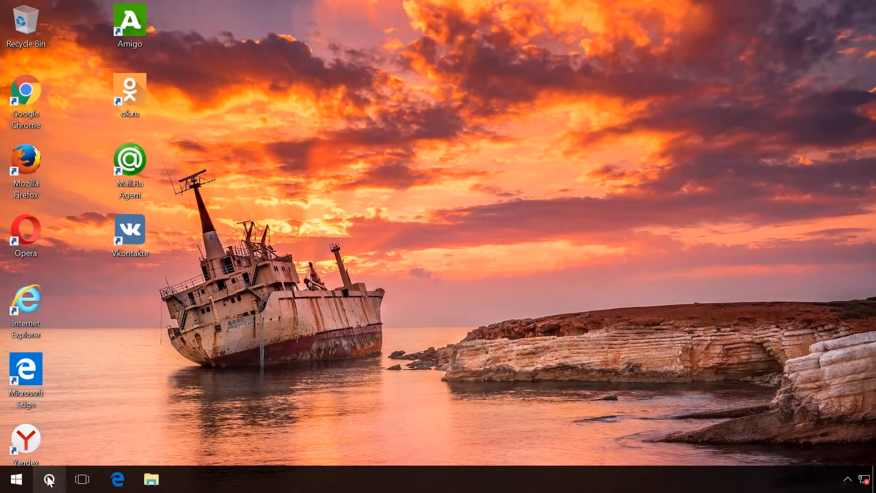
# Step: Launch Notepad as administrator from the Windows search
pyautogui.click(49, 479)
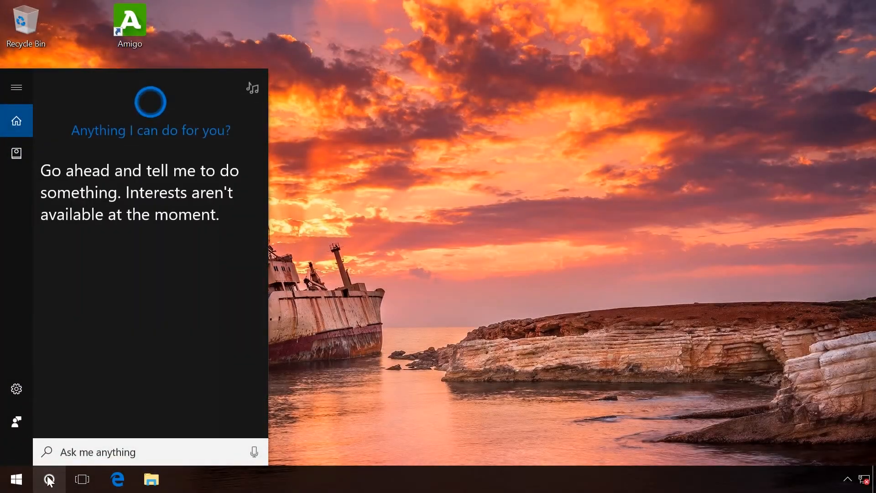
pyautogui.write('note')
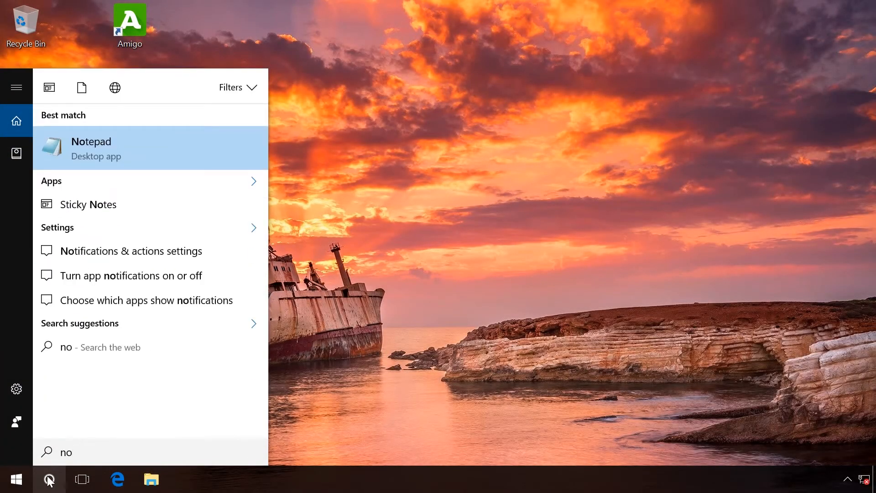
pyautogui.rightClick(130, 151)
pyautogui.click(140, 167)
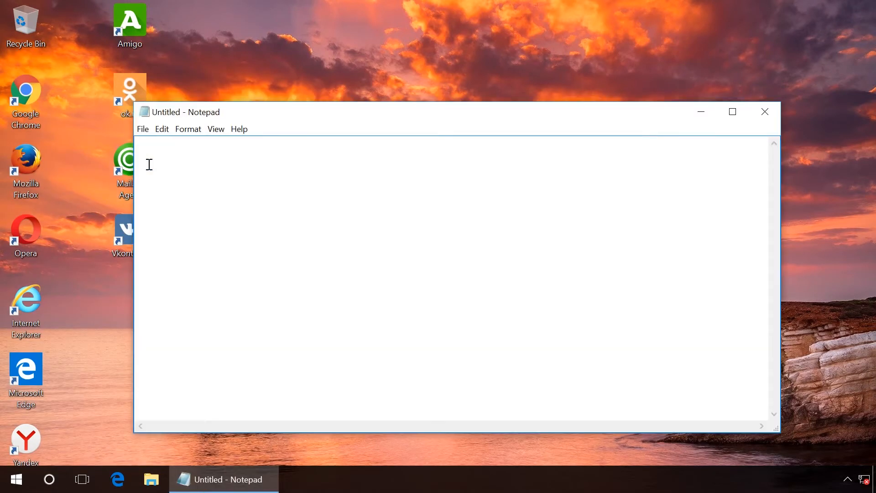
# Step: Start opening a file in Notepad with All Files shown and browse into the Windows System32 folder
pyautogui.click(142, 129)
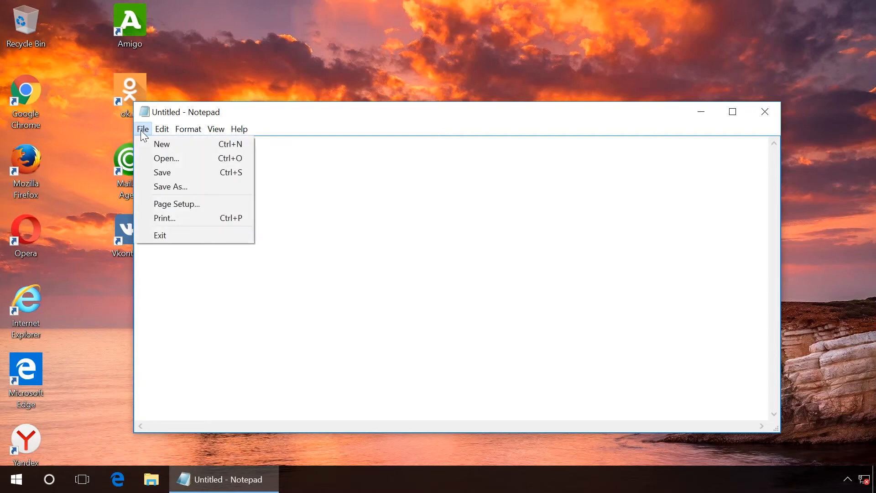
pyautogui.click(157, 158)
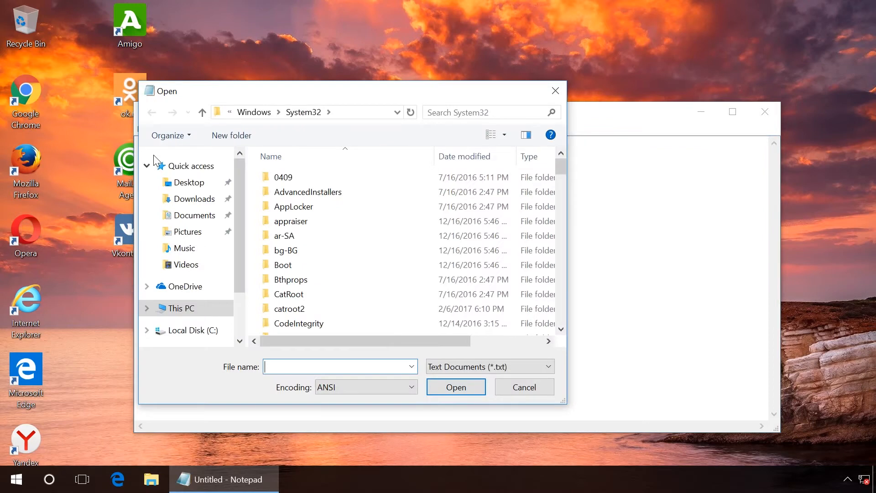
pyautogui.click(449, 366)
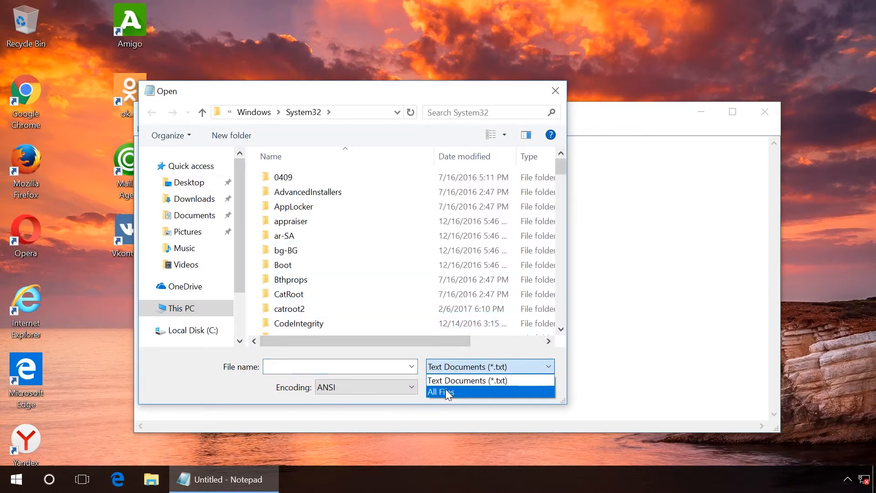
pyautogui.click(445, 393)
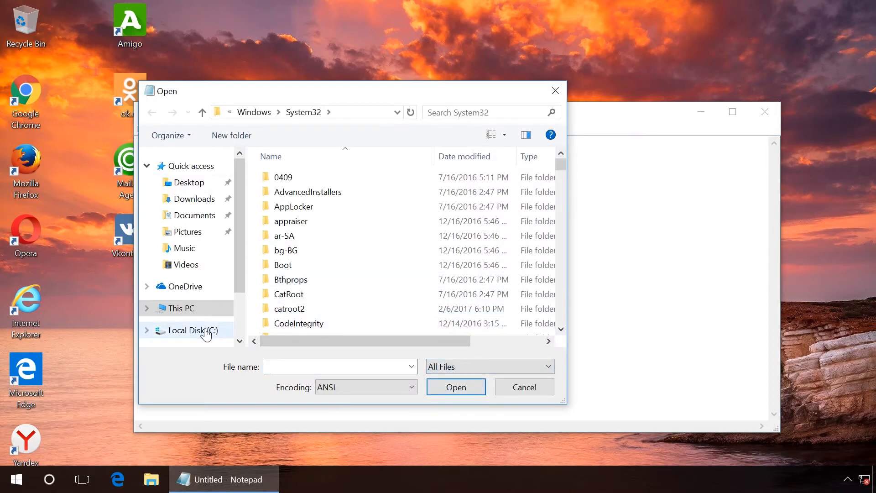
pyautogui.click(206, 332)
pyautogui.doubleClick(291, 235)
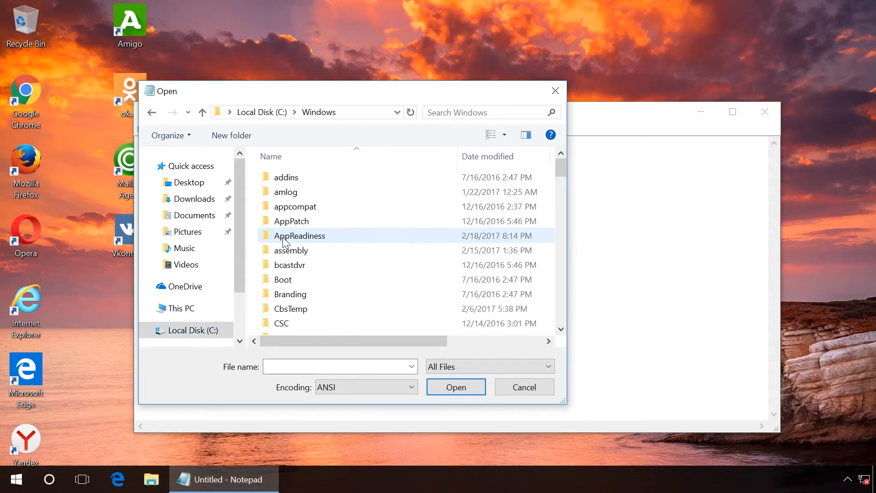
pyautogui.scroll(-4, 284, 239)
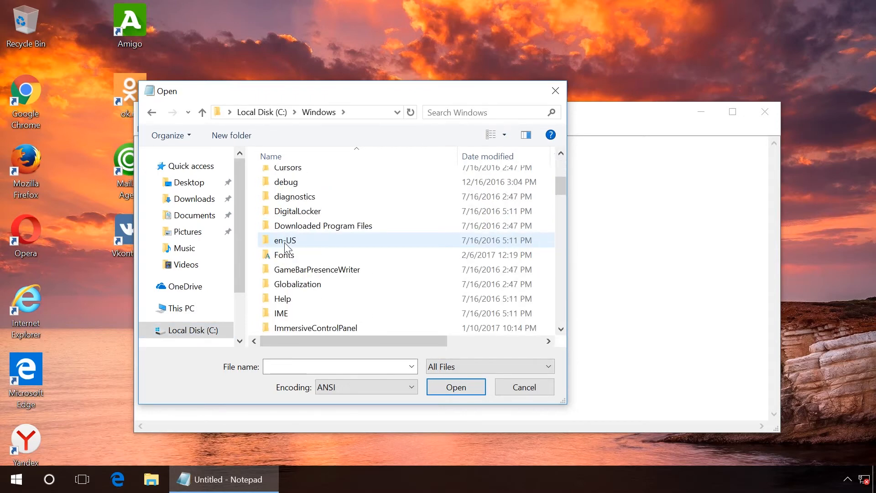
pyautogui.scroll(-12, 285, 248)
pyautogui.scroll(-2, 284, 251)
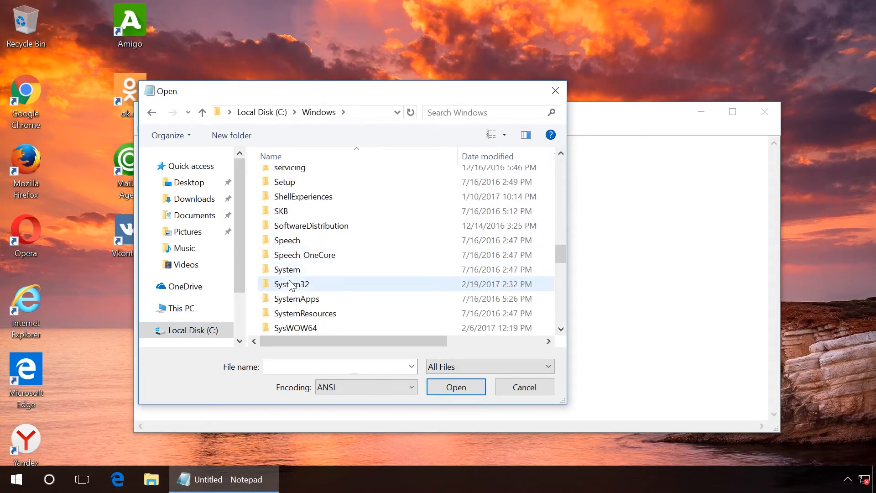
pyautogui.doubleClick(290, 283)
# Step: Browse into drivers\etc and open the hosts file
pyautogui.scroll(-5, 290, 280)
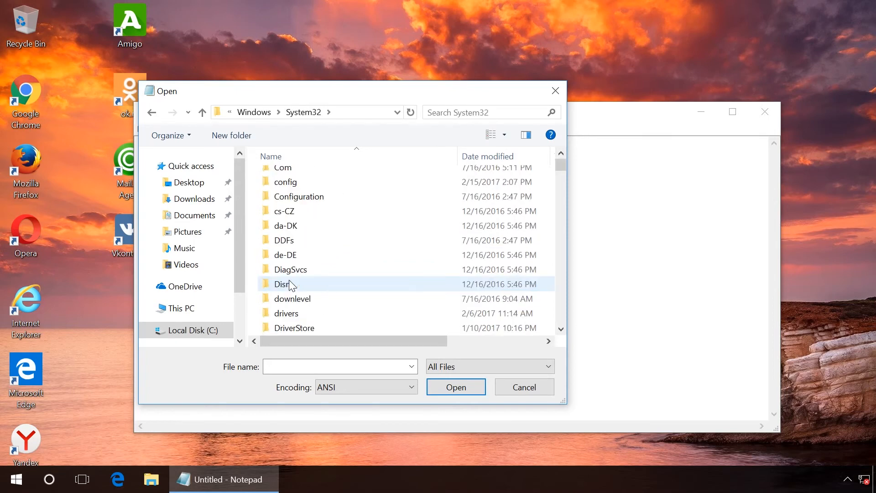
pyautogui.doubleClick(290, 279)
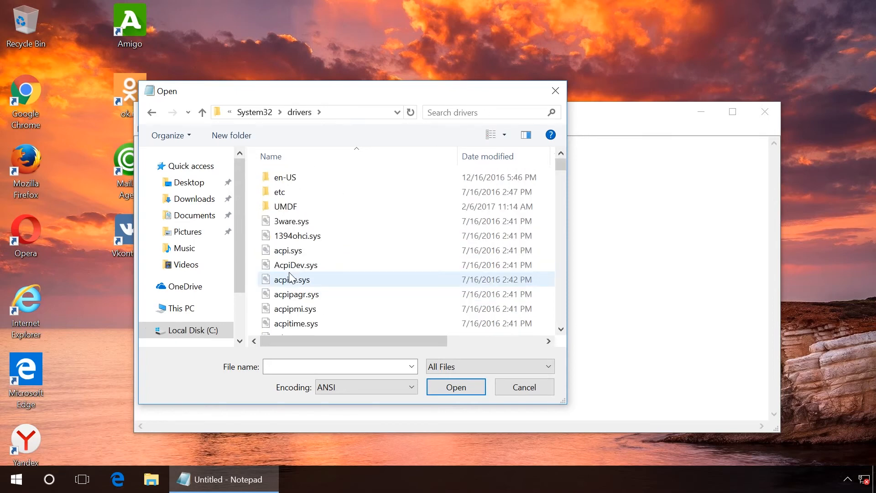
pyautogui.doubleClick(291, 191)
pyautogui.click(282, 177)
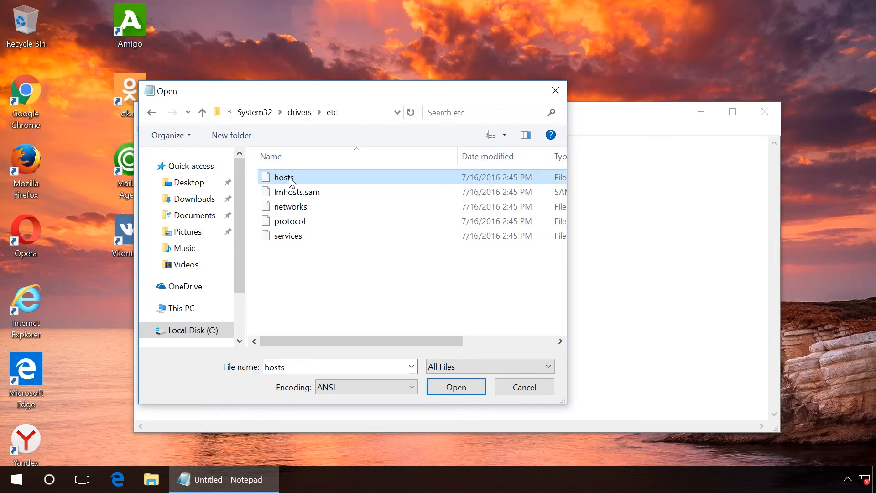
pyautogui.click(446, 387)
# Step: Examine the hosts file entries in a maximized window, then close Notepad
pyautogui.doubleClick(460, 121)
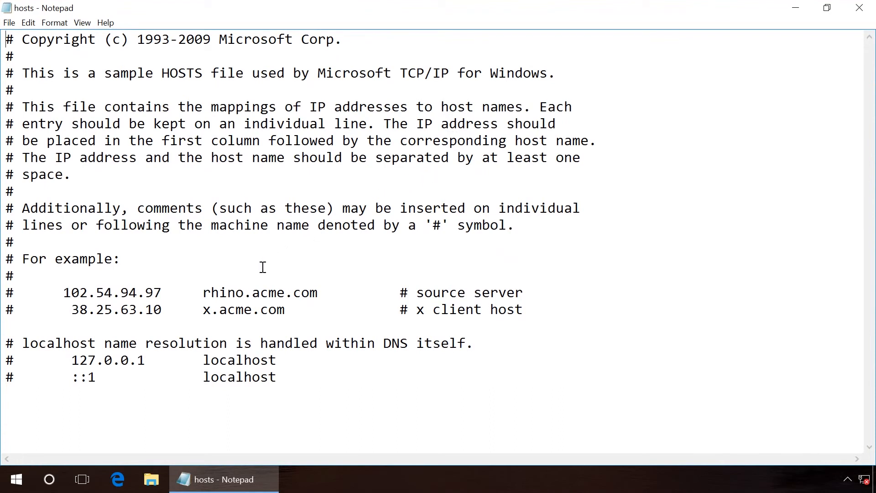
pyautogui.click(37, 429)
pyautogui.click(860, 7)
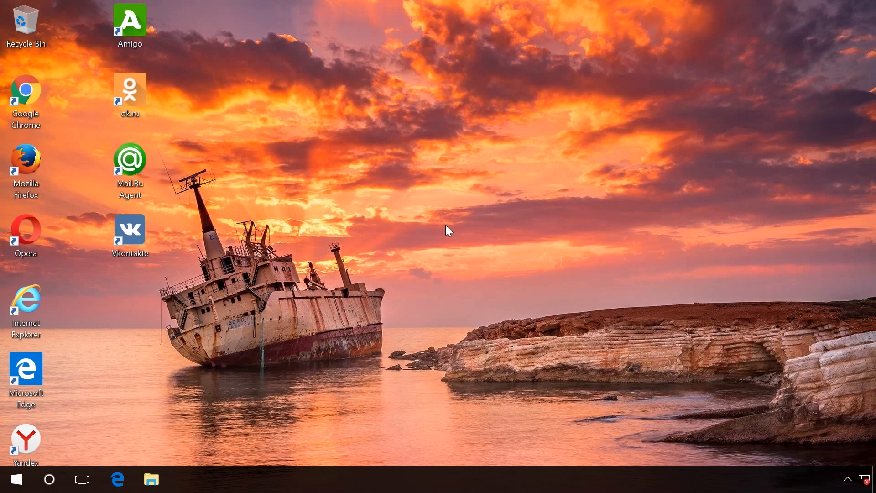